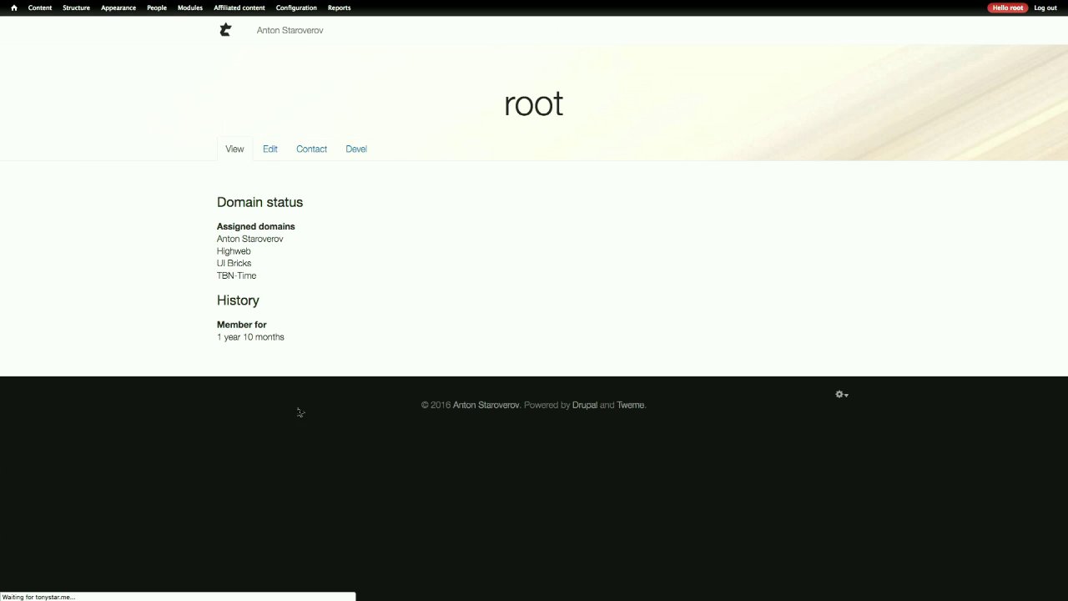
- Leave the root user profile and return to the Bricks front page via the site logo
{"action": "left_click", "coordinate": [226, 39]}
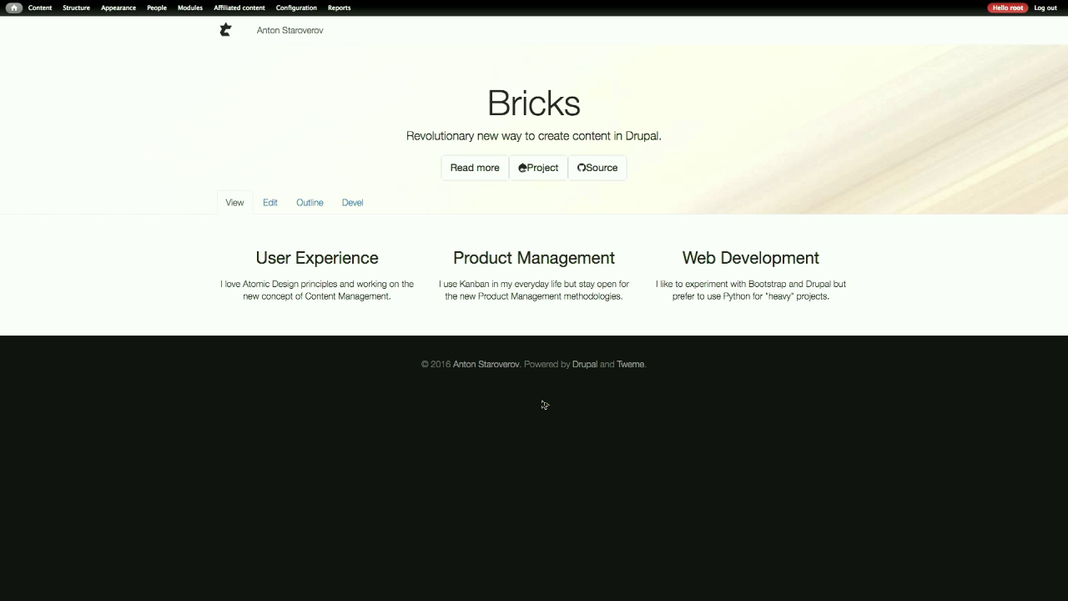
- Open the Welcome page editor and inspect the Columns brick's drag handle and view modes, keeping Full
{"action": "left_click", "coordinate": [281, 210]}
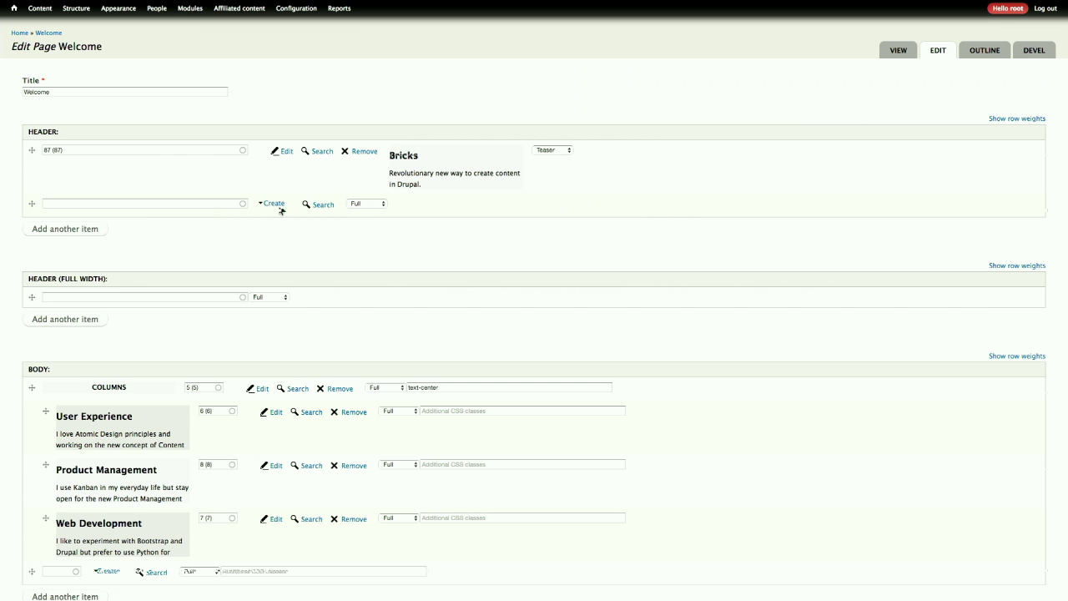
{"action": "scroll", "coordinate": [297, 312], "scroll_direction": "down", "scroll_amount": 1}
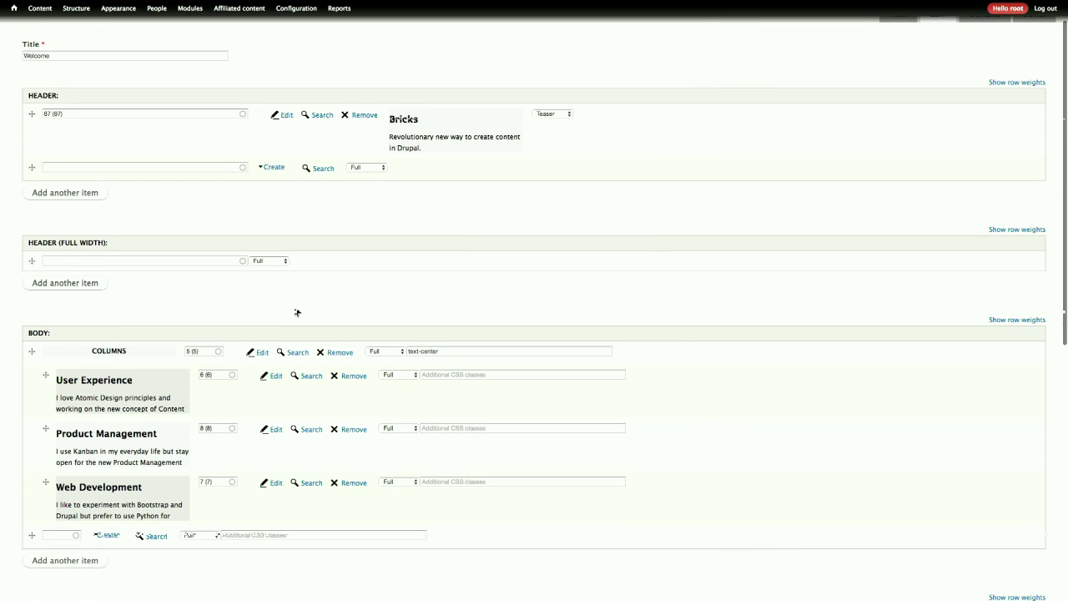
{"action": "scroll", "coordinate": [296, 312], "scroll_direction": "down", "scroll_amount": 1}
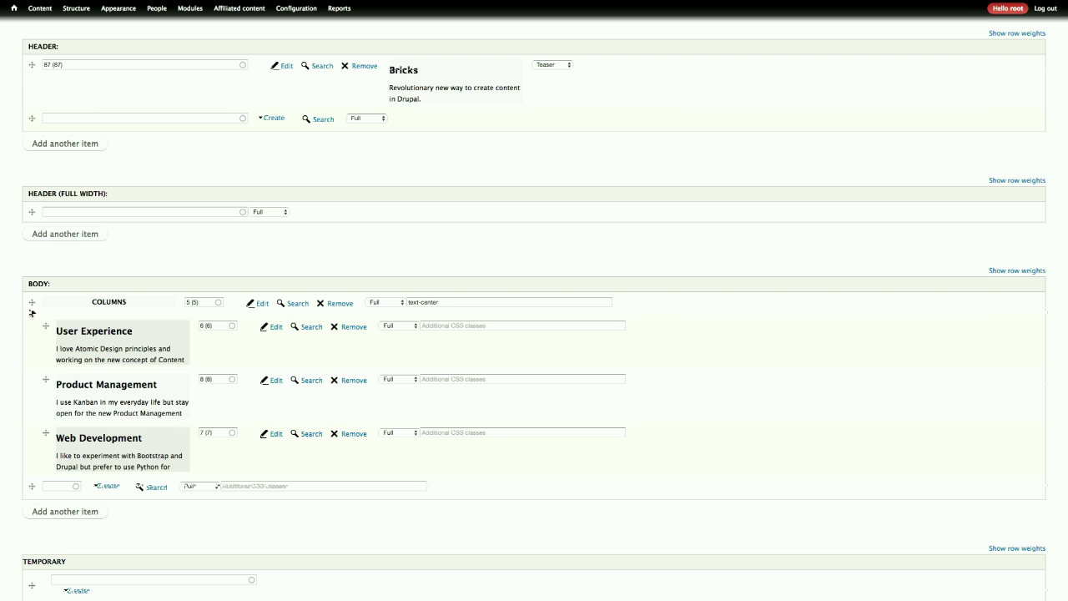
{"action": "left_click", "coordinate": [32, 303]}
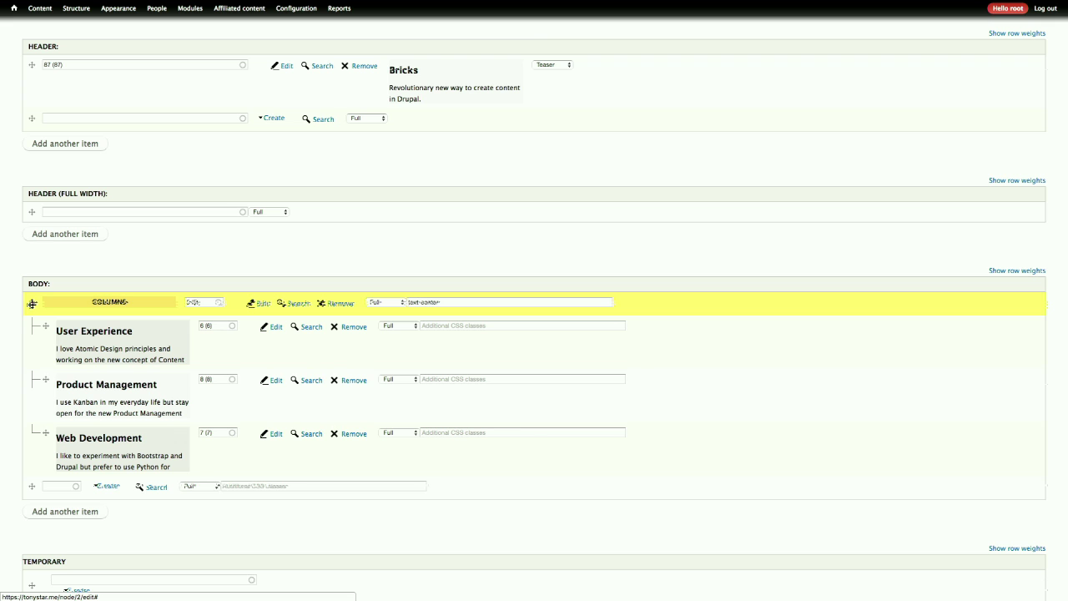
{"action": "left_click_drag", "start_coordinate": [32, 303], "coordinate": [31, 303]}
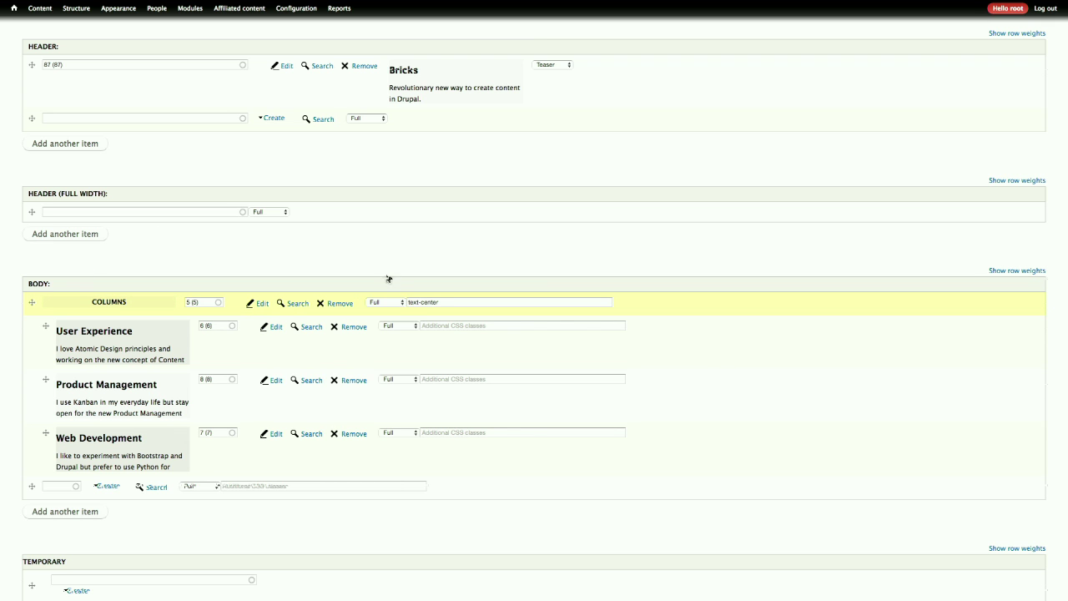
{"action": "left_click", "coordinate": [395, 302]}
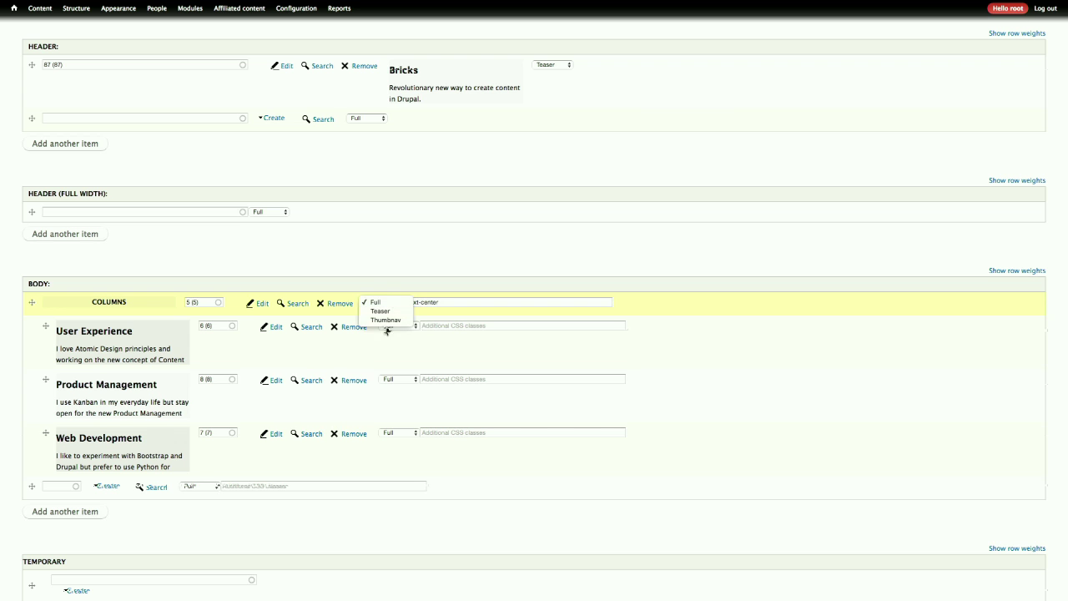
{"action": "left_click", "coordinate": [421, 262]}
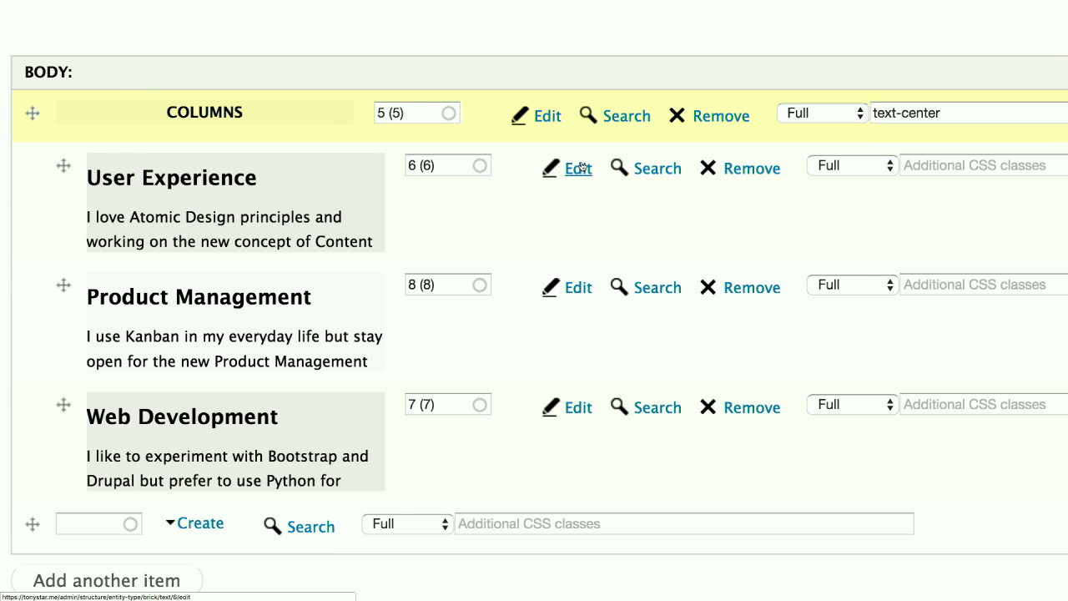
{"action": "left_click", "coordinate": [579, 169]}
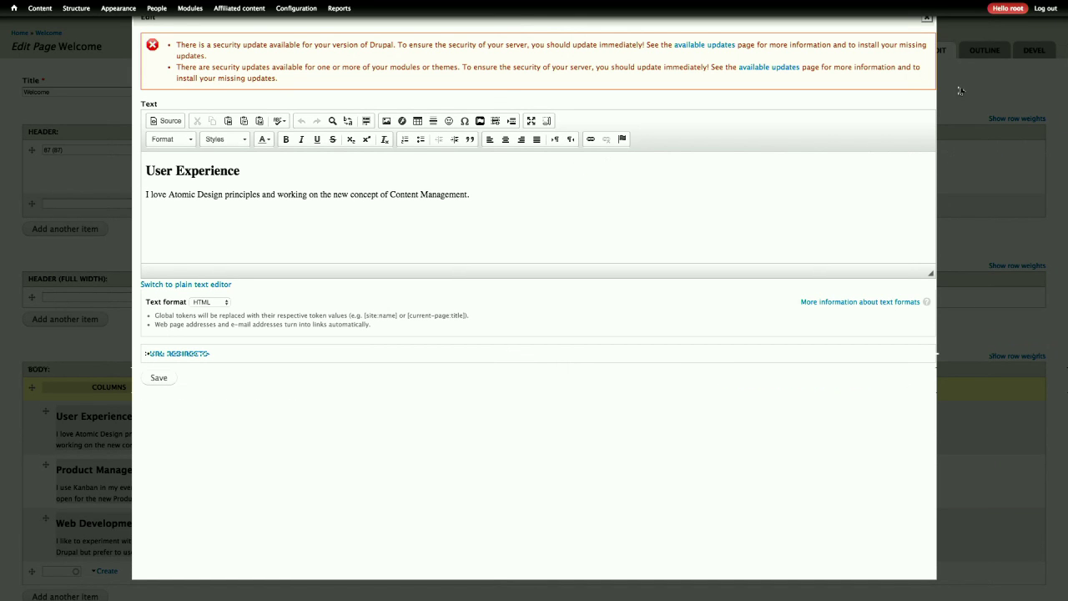
{"action": "left_click", "coordinate": [926, 18]}
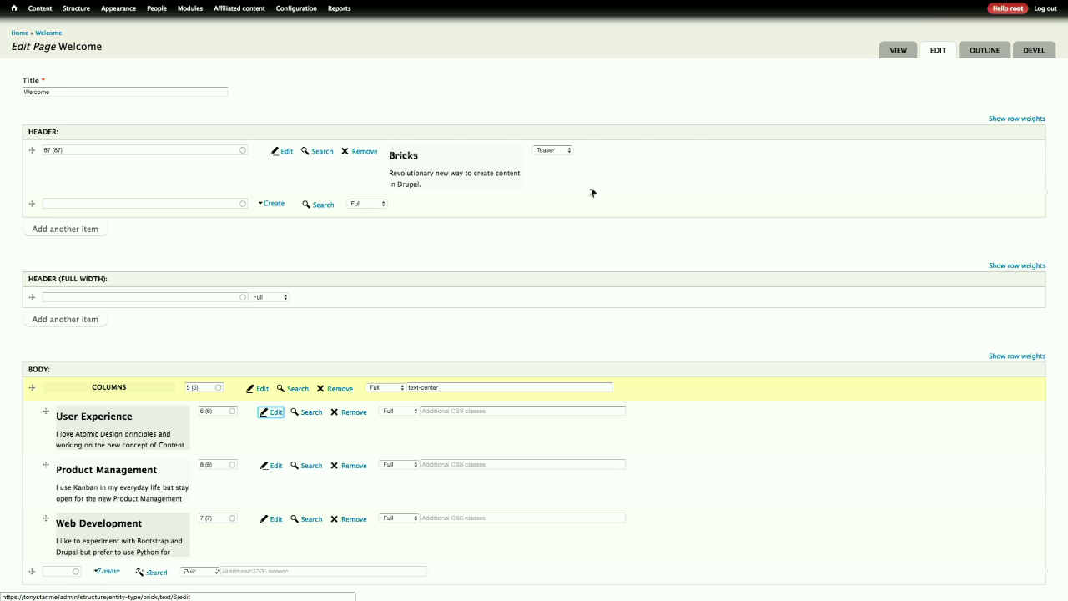
{"action": "left_click", "coordinate": [262, 389]}
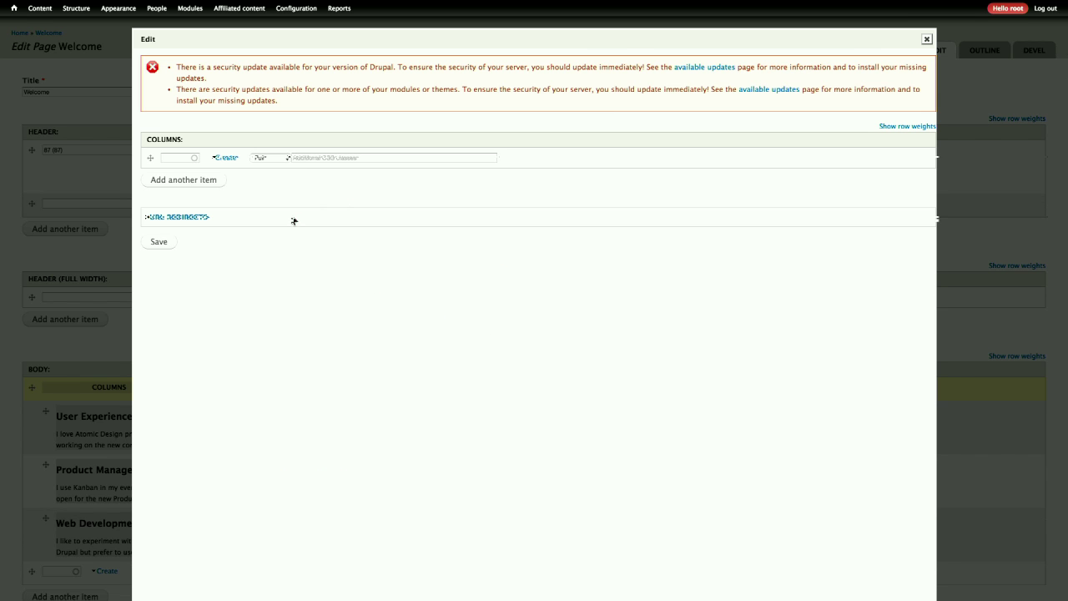
{"action": "left_click", "coordinate": [927, 39]}
{"action": "left_click", "coordinate": [276, 412]}
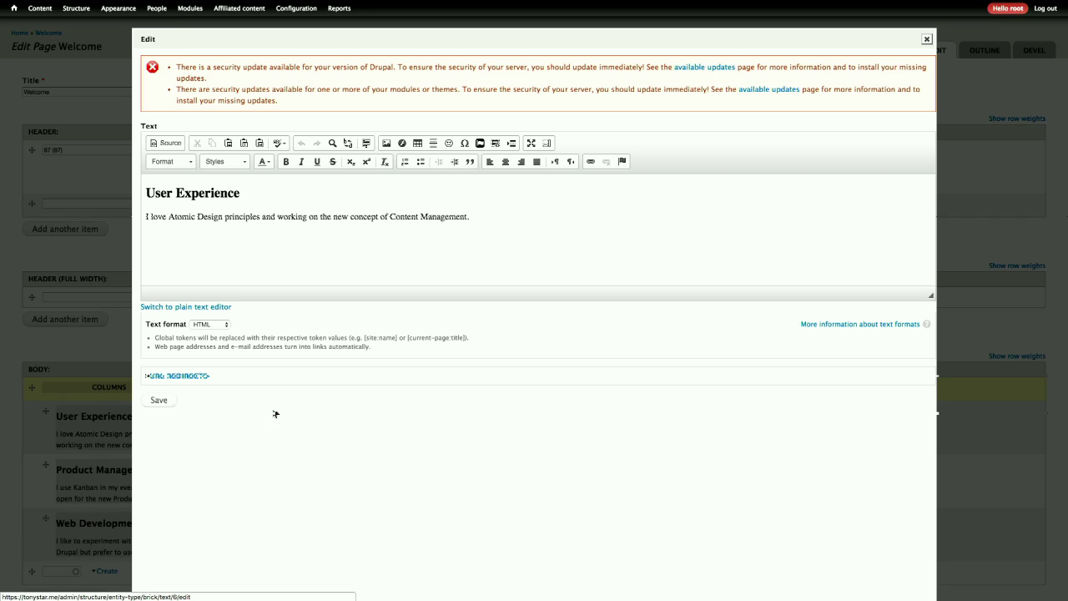
{"action": "left_click", "coordinate": [514, 220]}
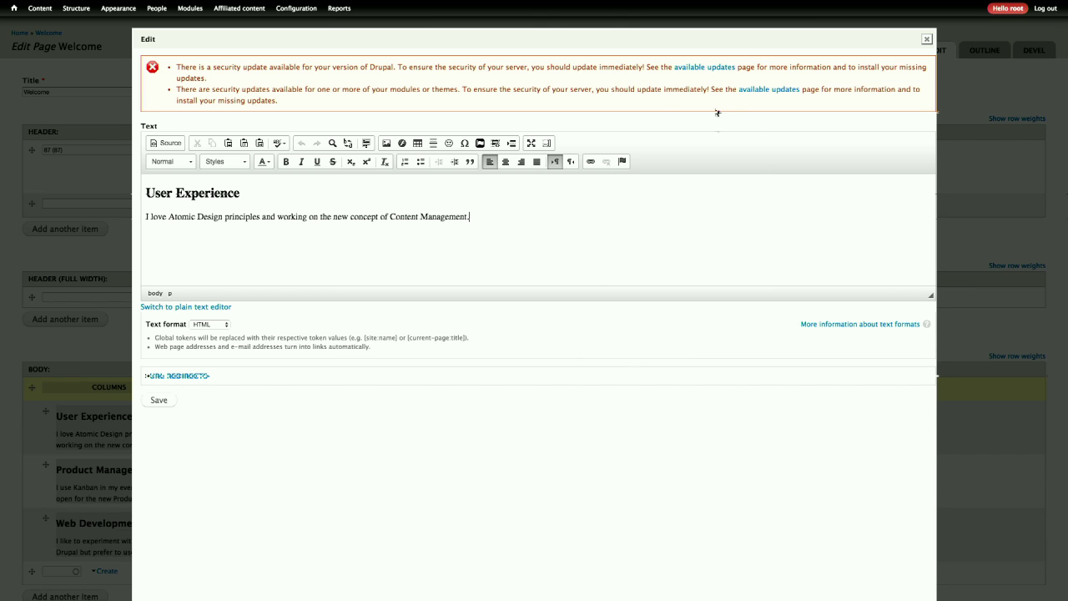
{"action": "left_click", "coordinate": [926, 43]}
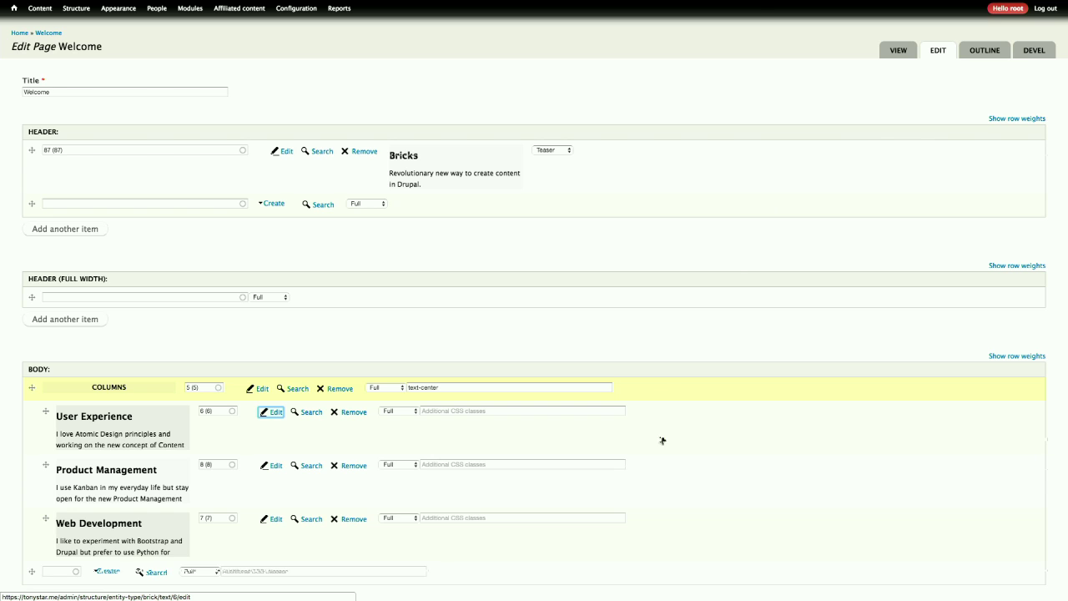
{"action": "scroll", "coordinate": [699, 410], "scroll_direction": "down", "scroll_amount": 3}
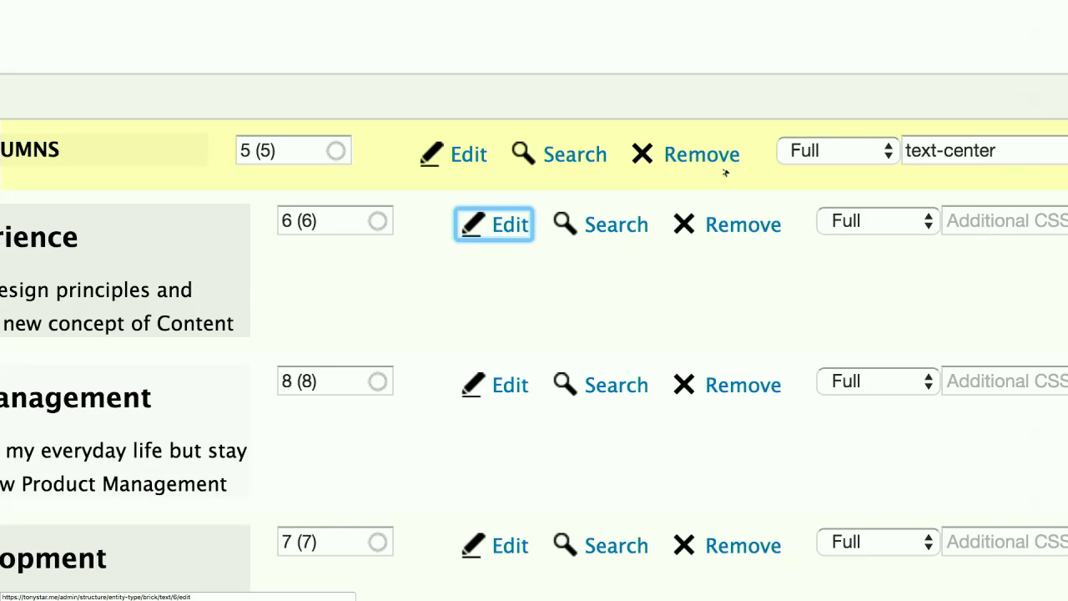
{"action": "scroll", "coordinate": [870, 238], "scroll_direction": "right", "scroll_amount": 3}
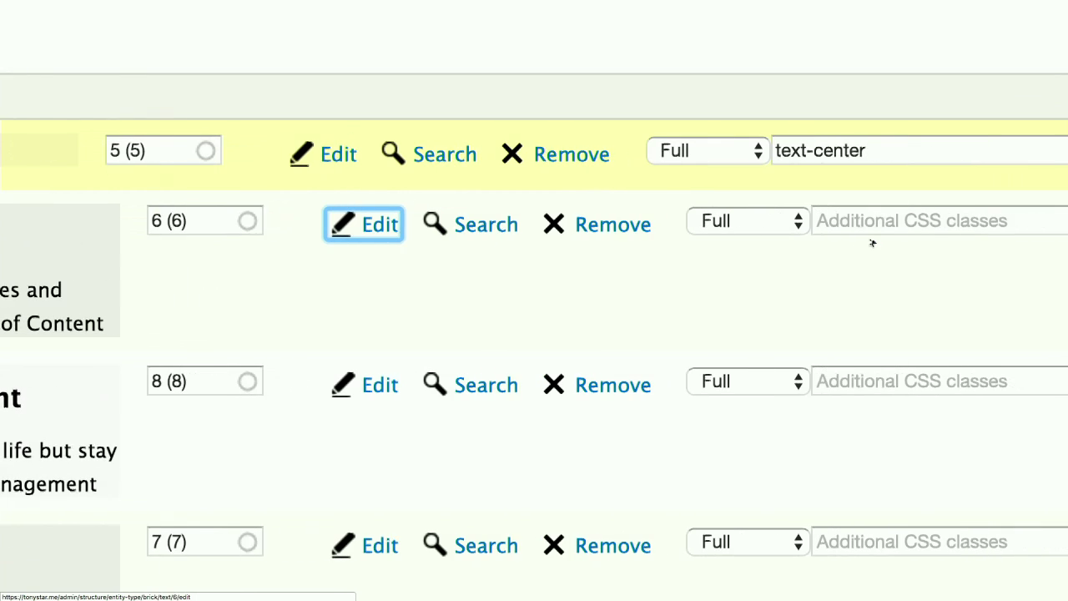
{"action": "left_click", "coordinate": [936, 222]}
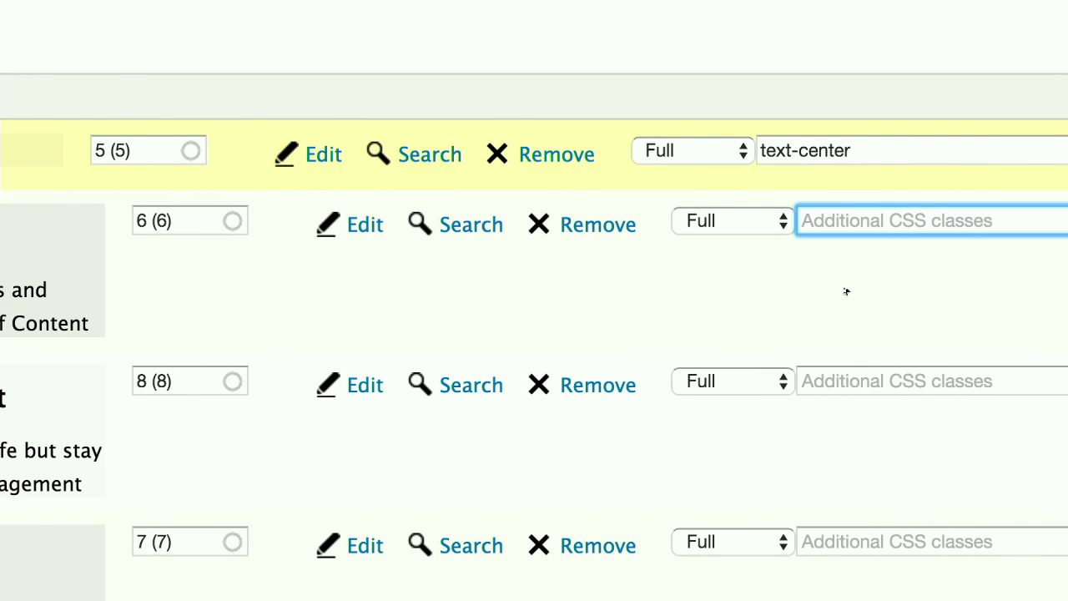
{"action": "left_click", "coordinate": [813, 154]}
{"action": "left_click_drag", "start_coordinate": [868, 150], "coordinate": [756, 150]}
{"action": "left_click", "coordinate": [760, 188]}
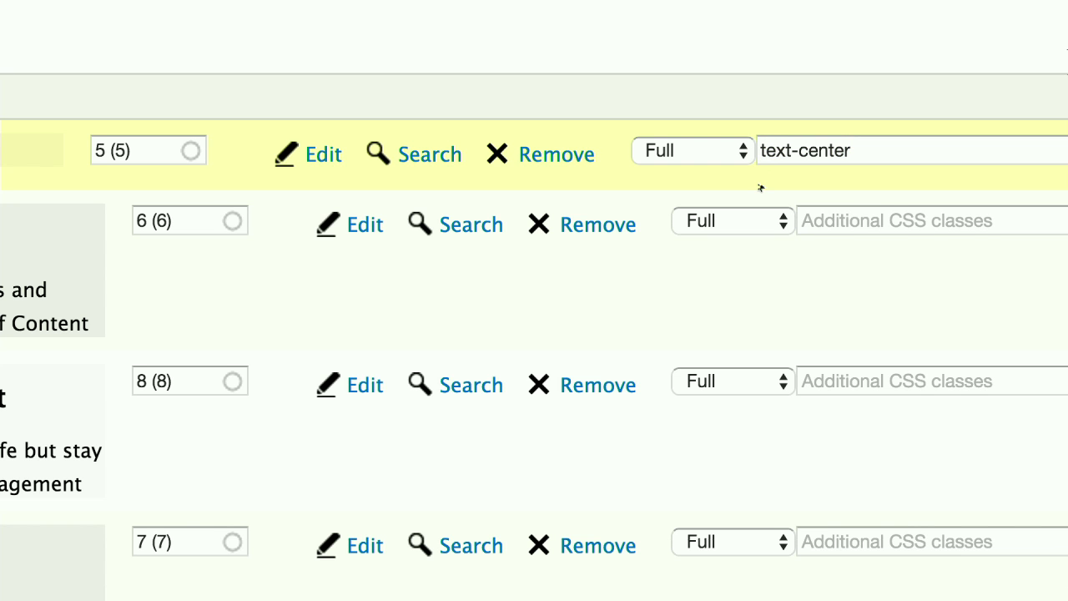
{"action": "triple_click", "coordinate": [749, 187]}
{"action": "left_click", "coordinate": [758, 147]}
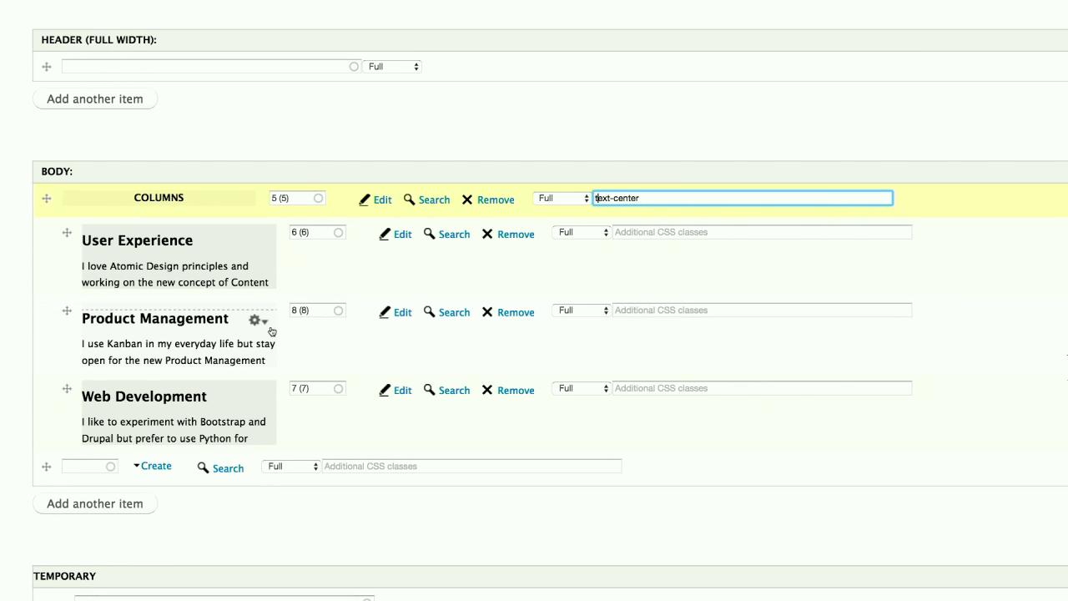
- Move Web Development above Product Management and save the Welcome page
{"action": "left_click_drag", "start_coordinate": [68, 389], "coordinate": [68, 313]}
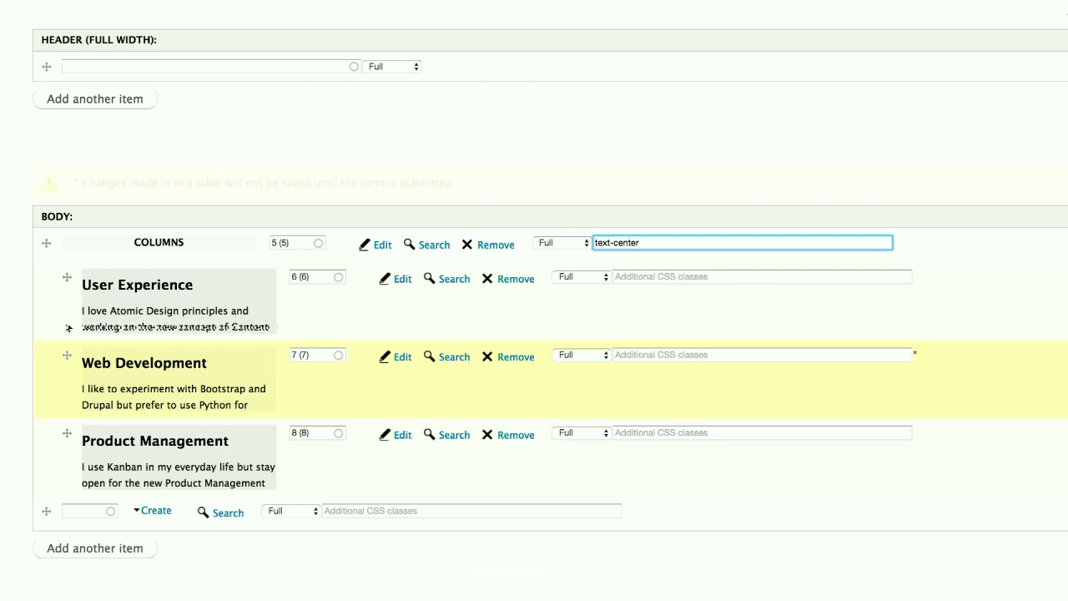
{"action": "scroll", "coordinate": [87, 428], "scroll_direction": "down", "scroll_amount": 5}
{"action": "scroll", "coordinate": [78, 482], "scroll_direction": "down", "scroll_amount": 5}
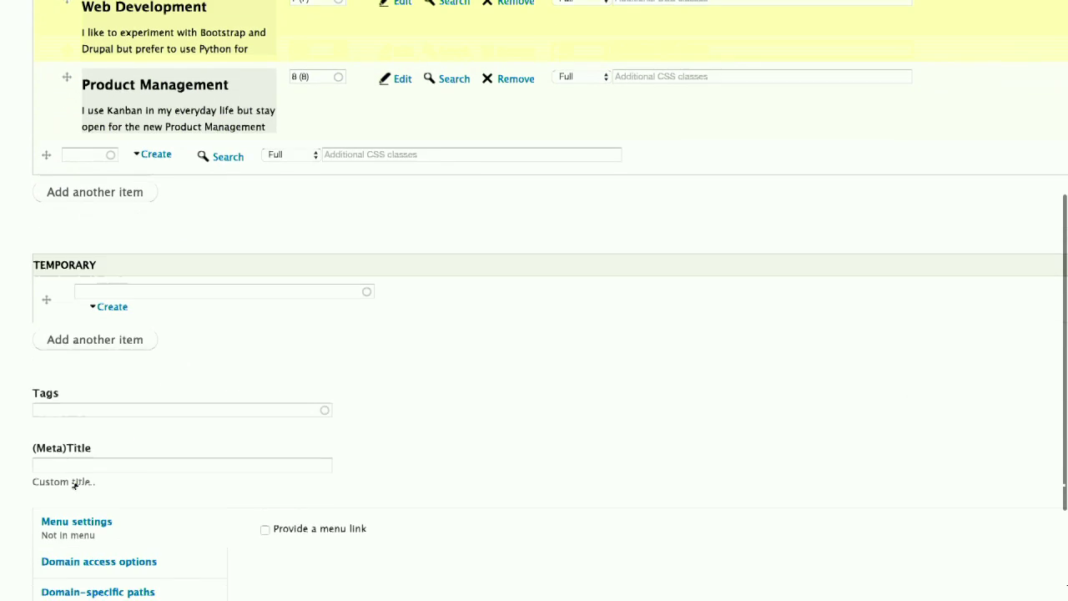
{"action": "left_click", "coordinate": [57, 538]}
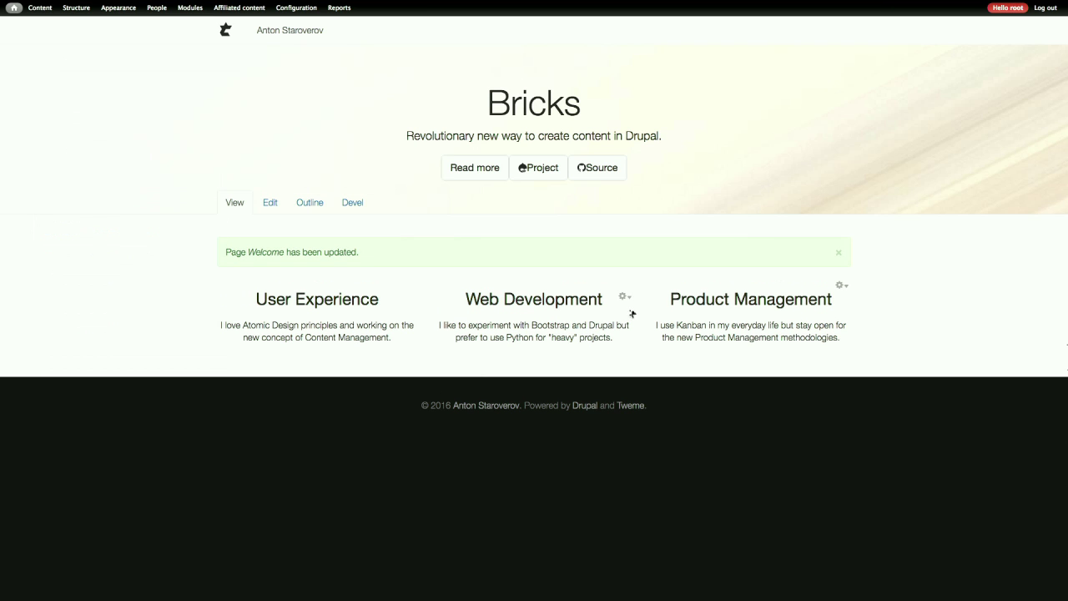
- Open the Web Development text brick's editor, then return to the Bricks front page
{"action": "left_click", "coordinate": [624, 298]}
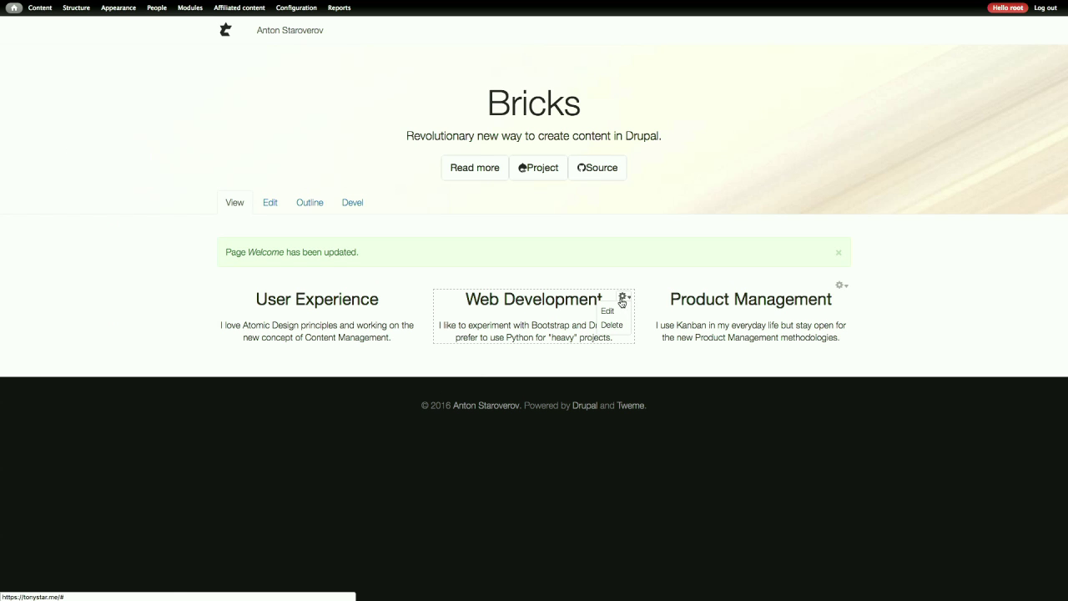
{"action": "left_click", "coordinate": [621, 310]}
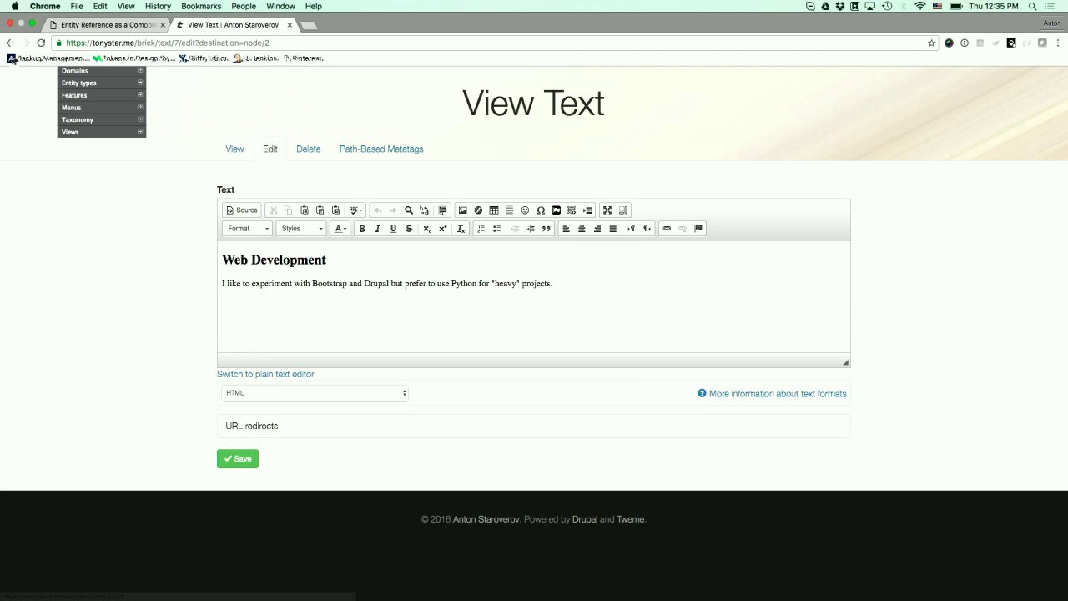
{"action": "left_click", "coordinate": [10, 42]}
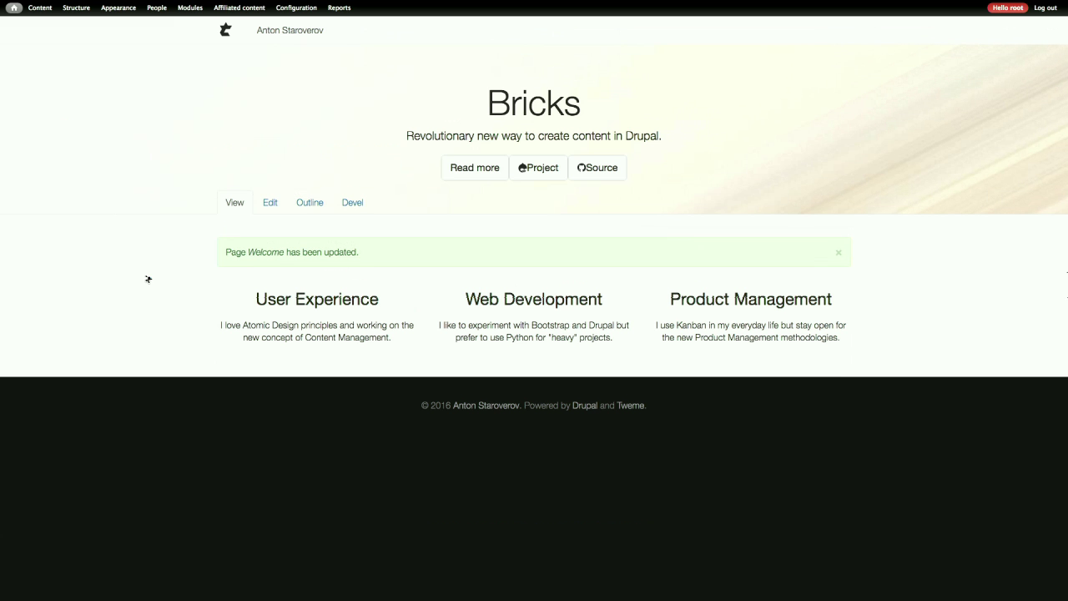
- Open the header block's options and follow its Read more link to the Bricks page
{"action": "mouse_move", "coordinate": [675, 150]}
{"action": "left_click", "coordinate": [841, 90]}
{"action": "left_click", "coordinate": [464, 168]}
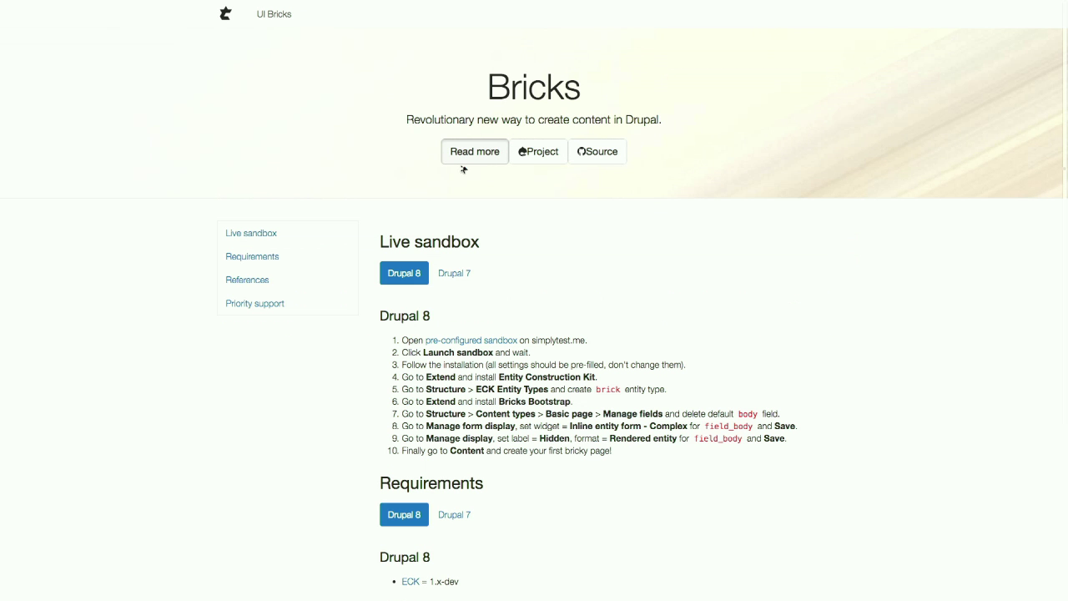
{"action": "scroll", "coordinate": [751, 311], "scroll_direction": "down", "scroll_amount": 3}
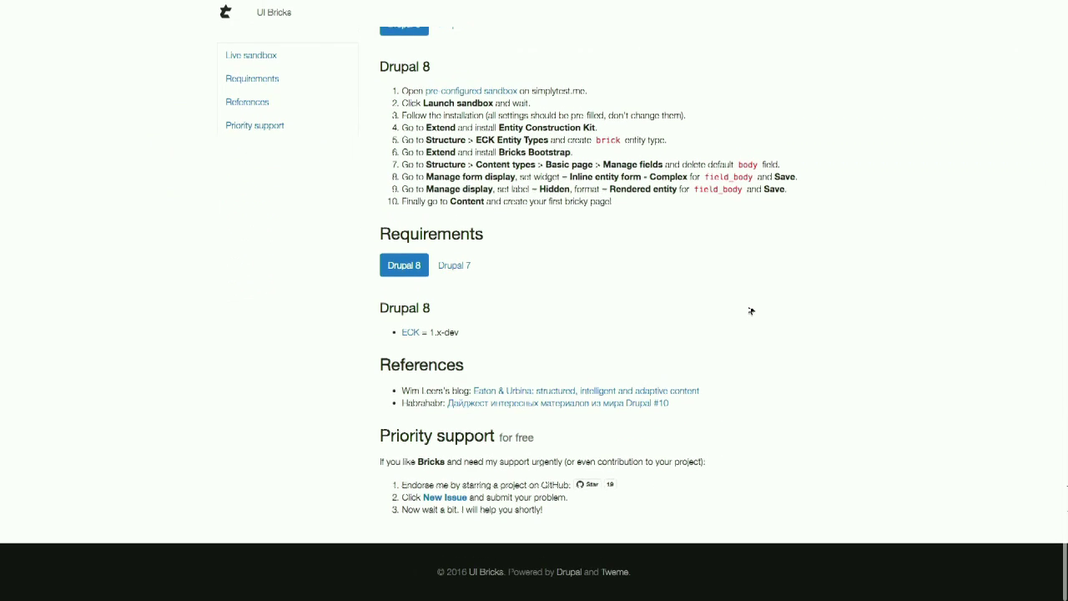
{"action": "scroll", "coordinate": [752, 311], "scroll_direction": "up", "scroll_amount": 1}
{"action": "scroll", "coordinate": [751, 311], "scroll_direction": "left", "scroll_amount": 5}
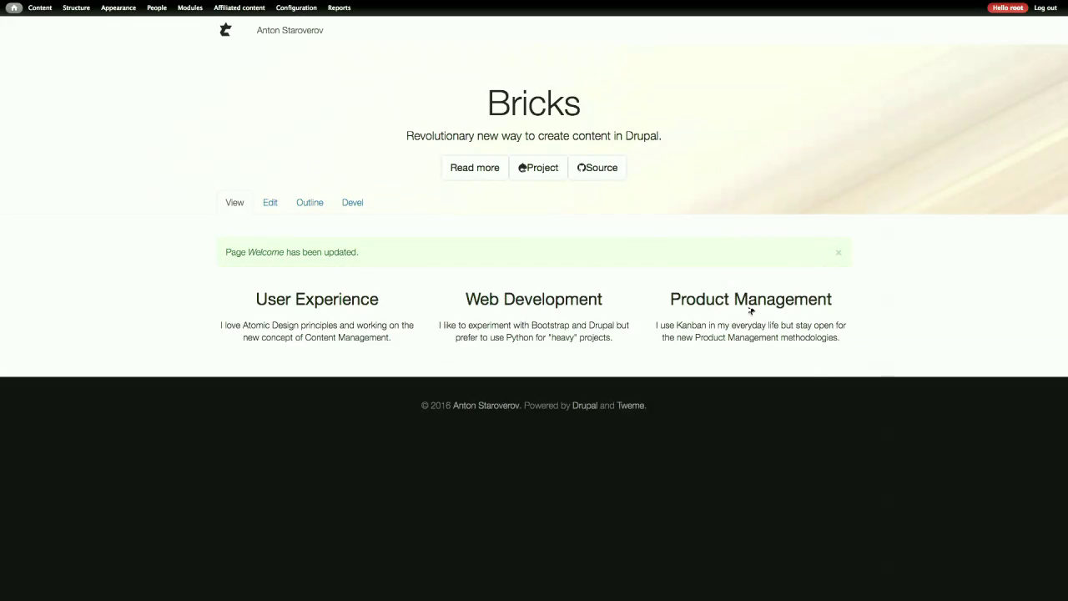
- Compare the Drupal 7 and Drupal 8 live sandbox setup instructions on the Read more page
{"action": "left_click", "coordinate": [483, 167]}
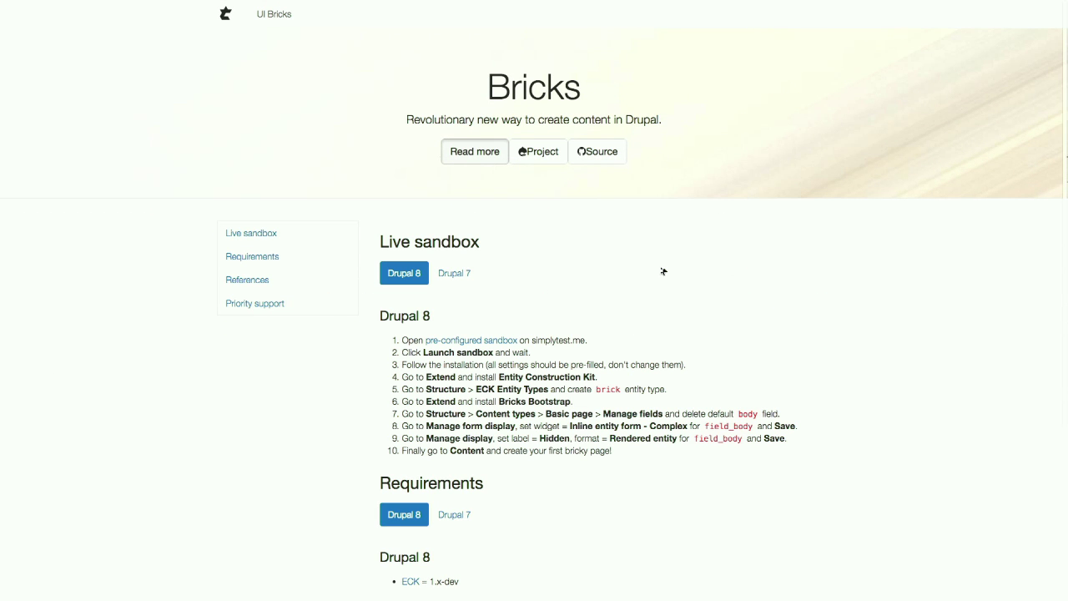
{"action": "scroll", "coordinate": [664, 271], "scroll_direction": "down", "scroll_amount": 5}
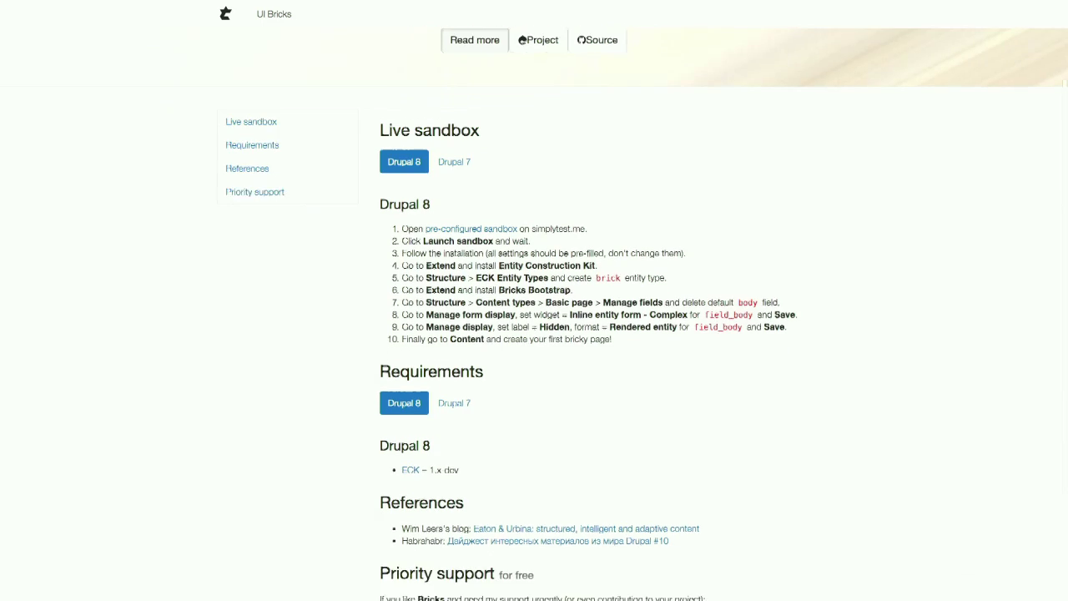
{"action": "scroll", "coordinate": [647, 313], "scroll_direction": "down", "scroll_amount": 2}
{"action": "scroll", "coordinate": [647, 313], "scroll_direction": "up", "scroll_amount": 2}
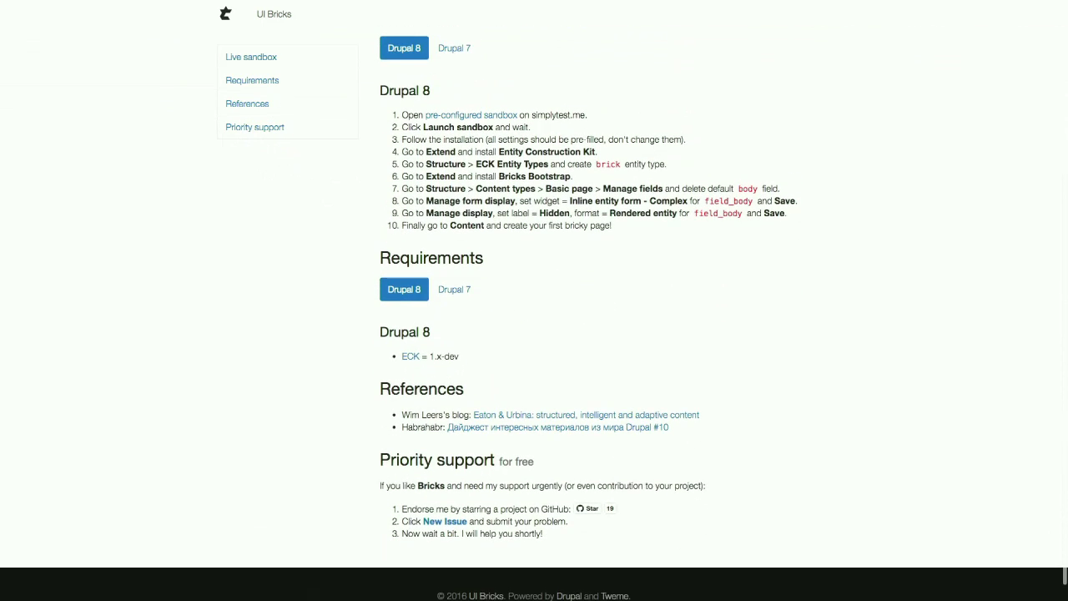
{"action": "scroll", "coordinate": [511, 153], "scroll_direction": "up", "scroll_amount": 4}
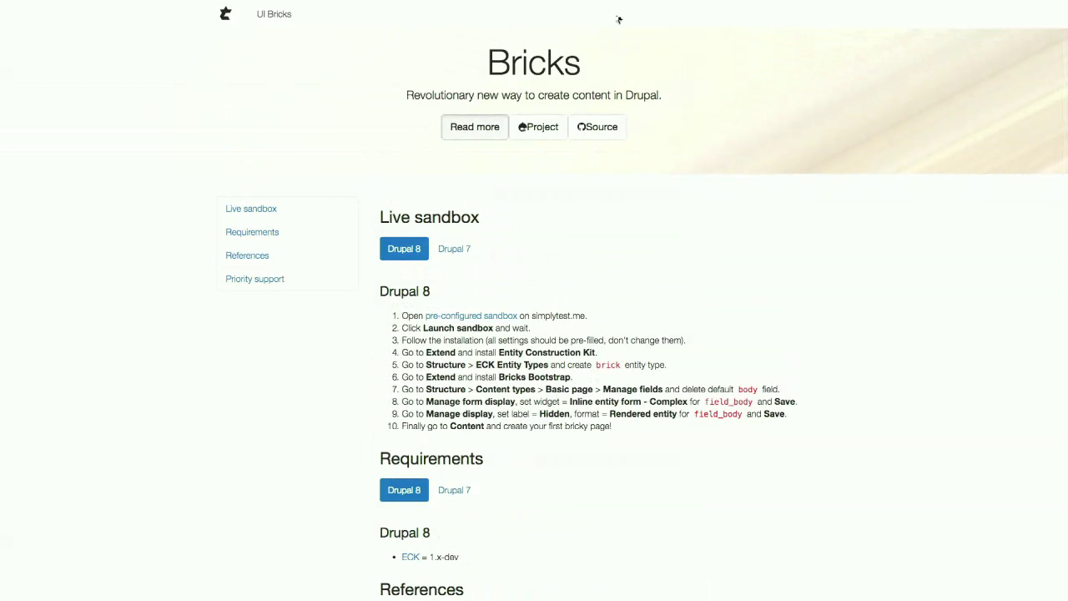
{"action": "left_click", "coordinate": [451, 248]}
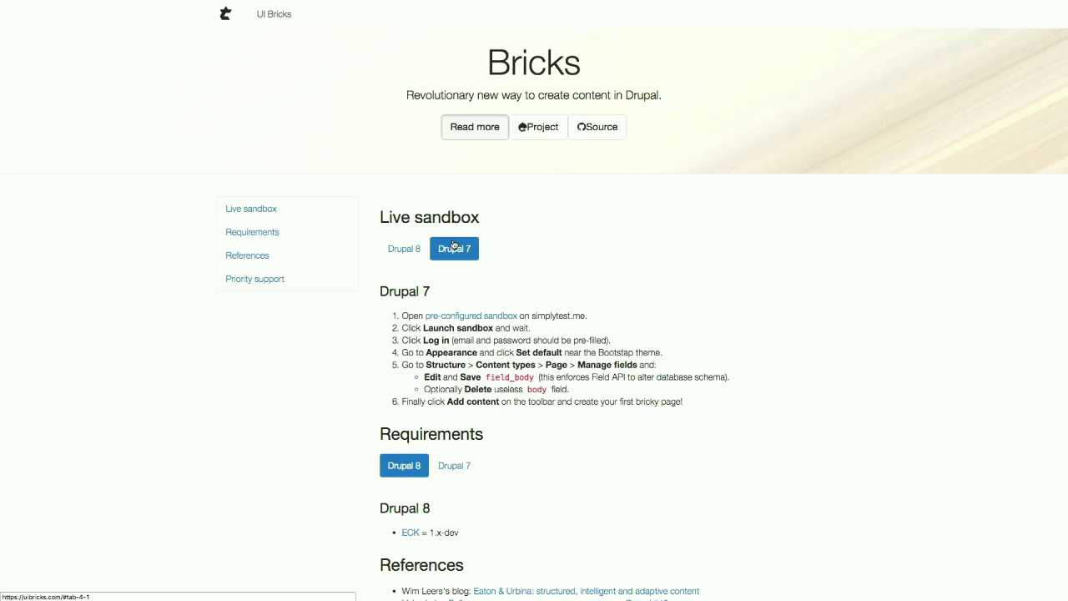
{"action": "left_click", "coordinate": [409, 248]}
{"action": "left_click", "coordinate": [445, 248]}
{"action": "left_click", "coordinate": [409, 247]}
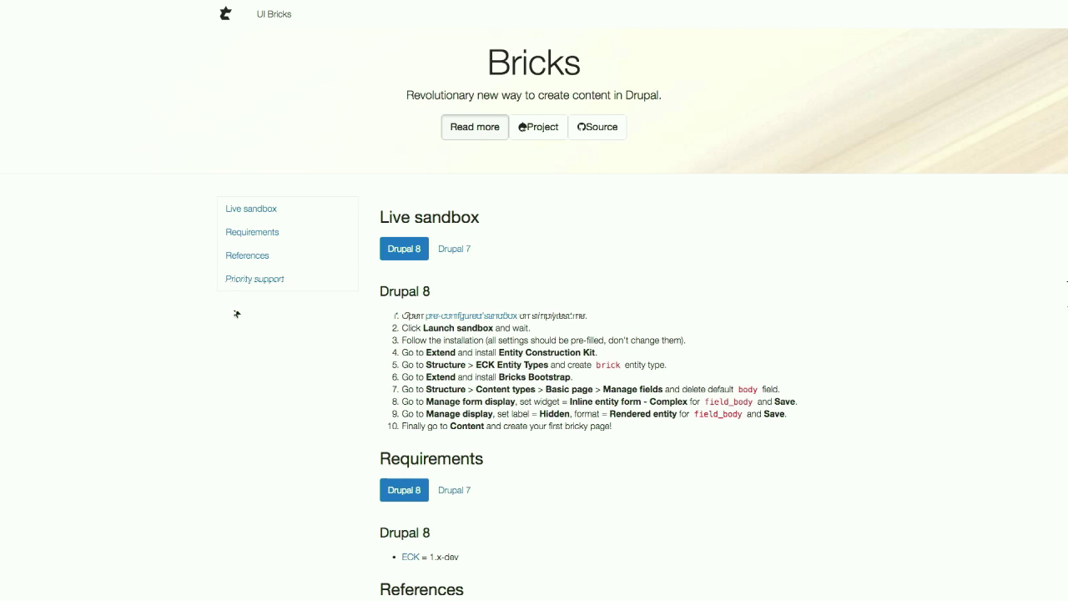
{"action": "scroll", "coordinate": [236, 314], "scroll_direction": "down", "scroll_amount": 5}
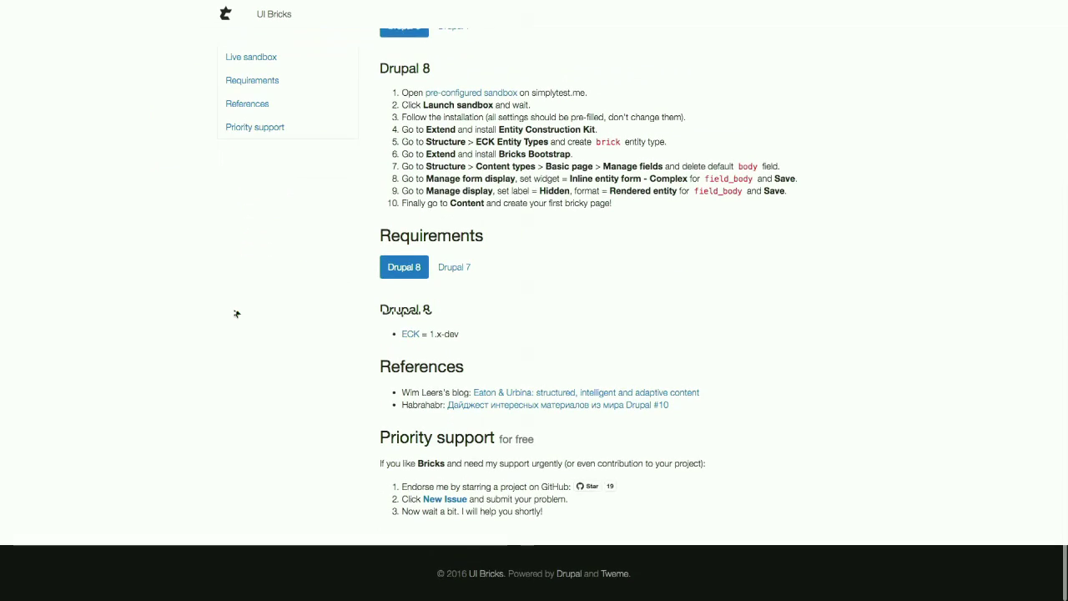
{"action": "scroll", "coordinate": [236, 314], "scroll_direction": "down", "scroll_amount": 1}
{"action": "scroll", "coordinate": [236, 314], "scroll_direction": "up", "scroll_amount": 5}
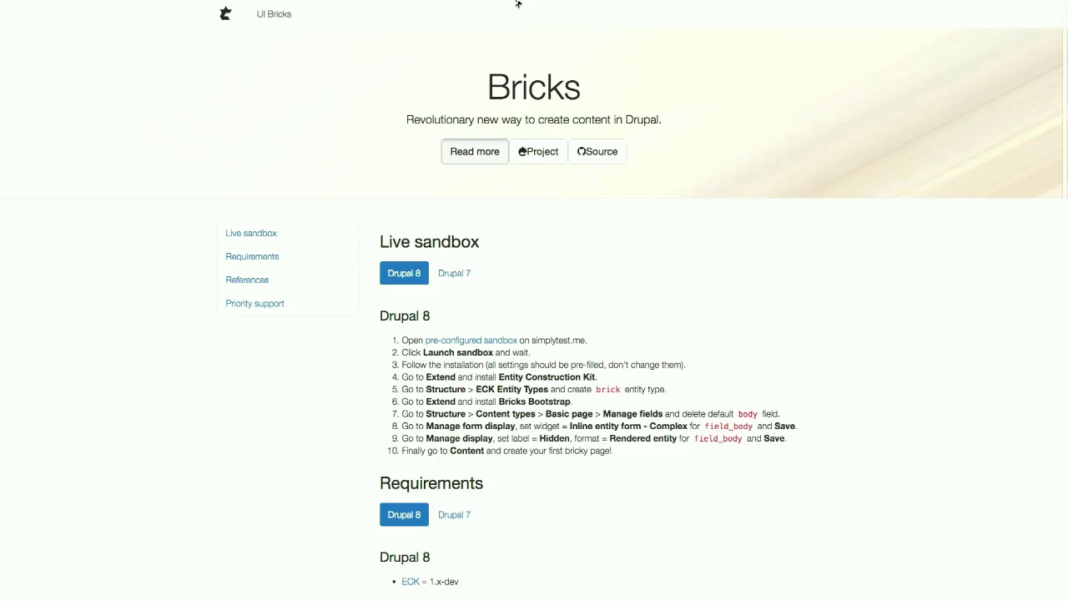
{"action": "mouse_move", "coordinate": [518, 5]}
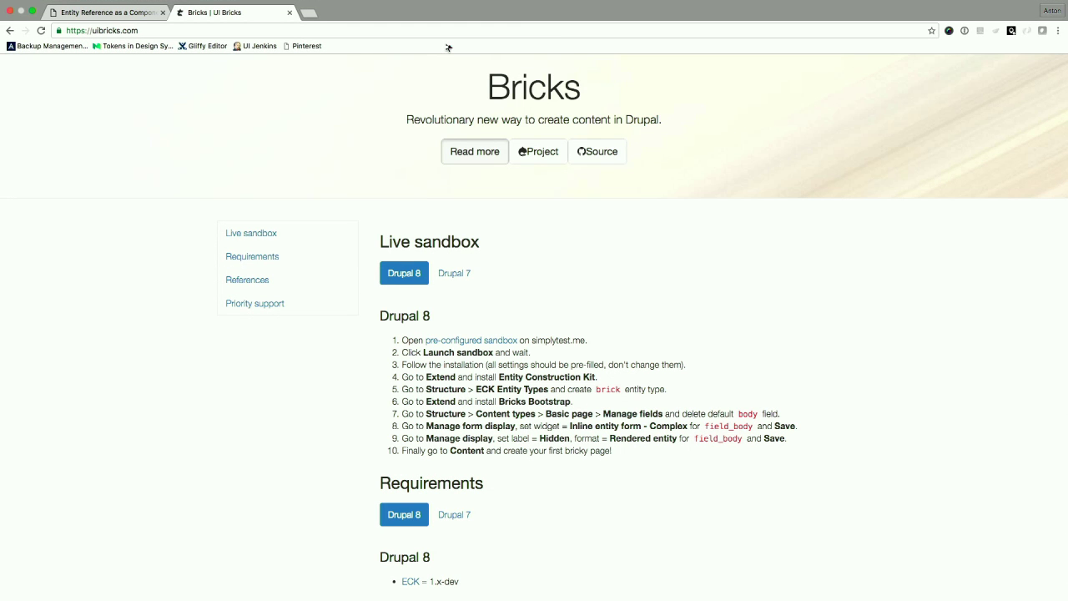
- Load the site's /user login page and enter the root username
{"action": "left_click", "coordinate": [461, 34]}
{"action": "key", "text": "Right"}
{"action": "type", "text": "/user"}
{"action": "key", "text": "Return"}
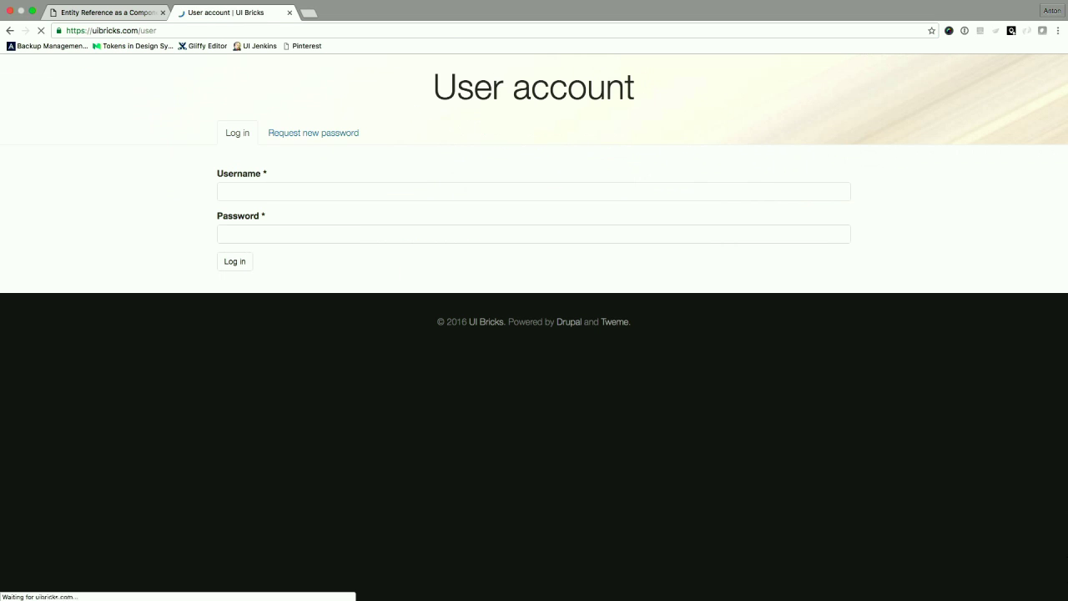
{"action": "left_click", "coordinate": [425, 193]}
{"action": "key", "text": "super+backslash"}
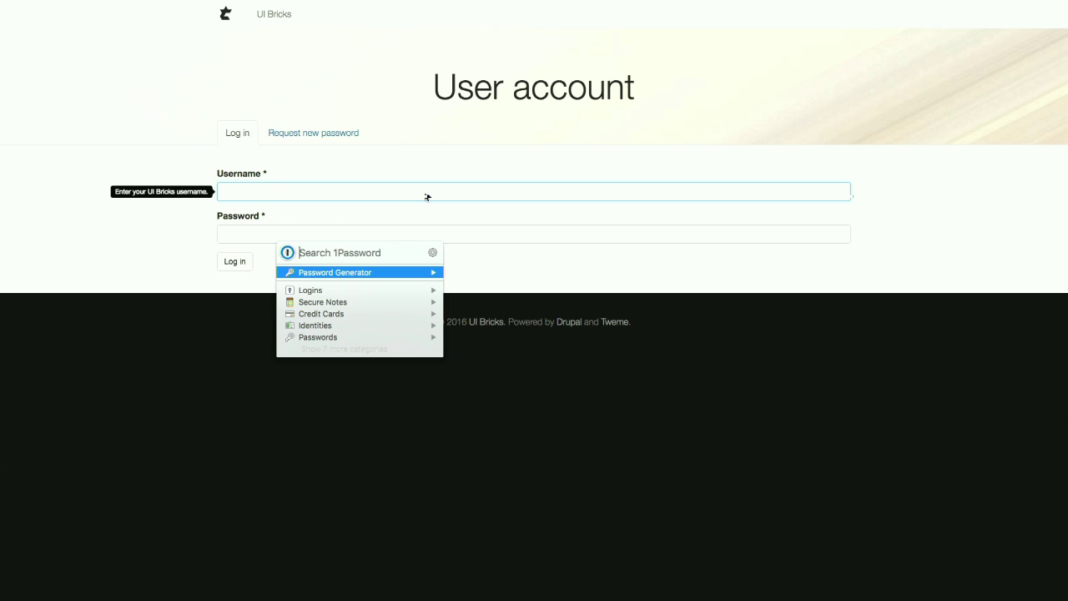
{"action": "key", "text": "Escape"}
{"action": "type", "text": "root"}
{"action": "key", "text": "Tab"}
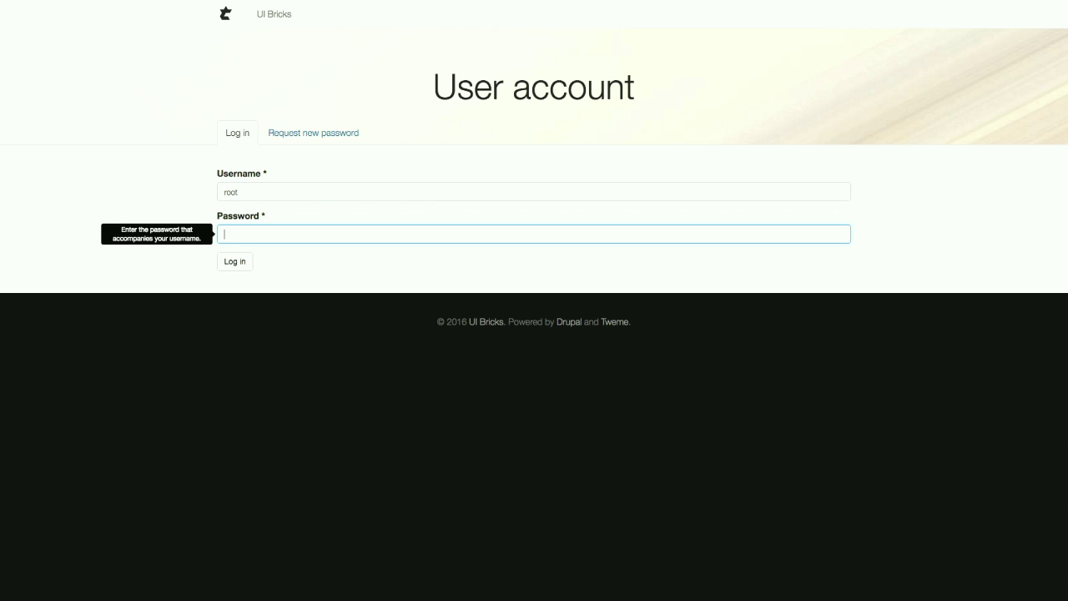
- Launch 1Password from Spotlight and select the site's saved login entry
{"action": "key", "text": "super+space"}
{"action": "type", "text": "1pass"}
{"action": "key", "text": "Return"}
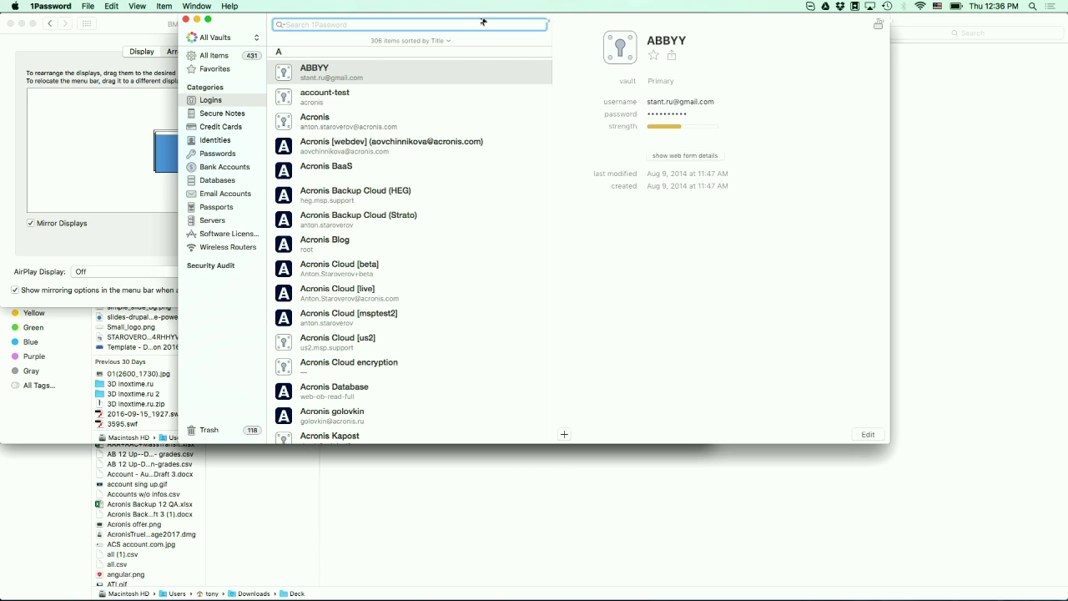
{"action": "type", "text": "anywe"}
{"action": "left_click", "coordinate": [411, 105]}
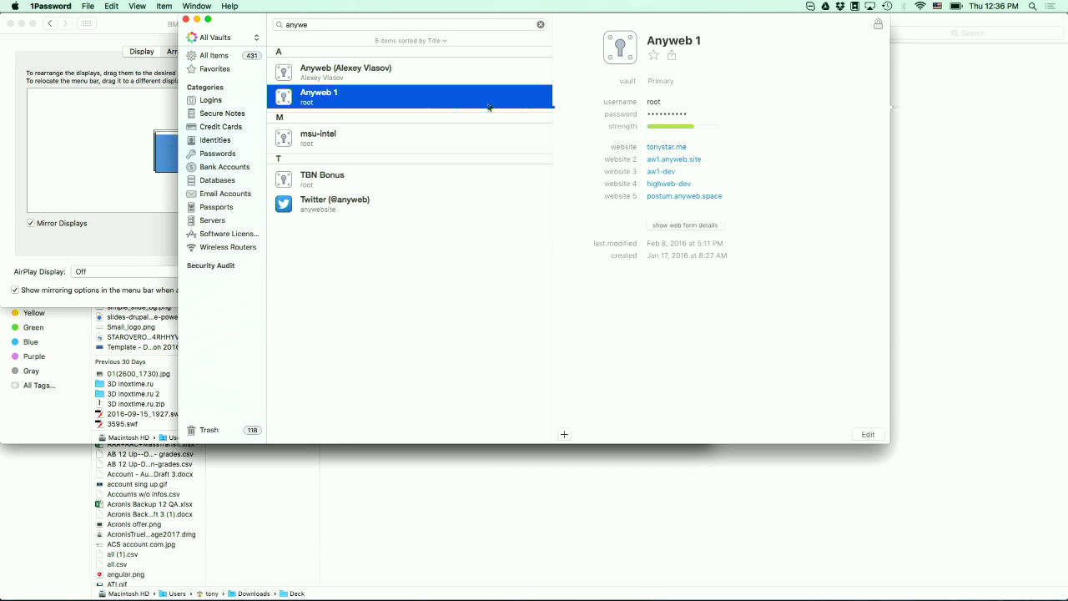
{"action": "key", "text": "super+Tab"}
{"action": "key", "text": "super+Tab"}
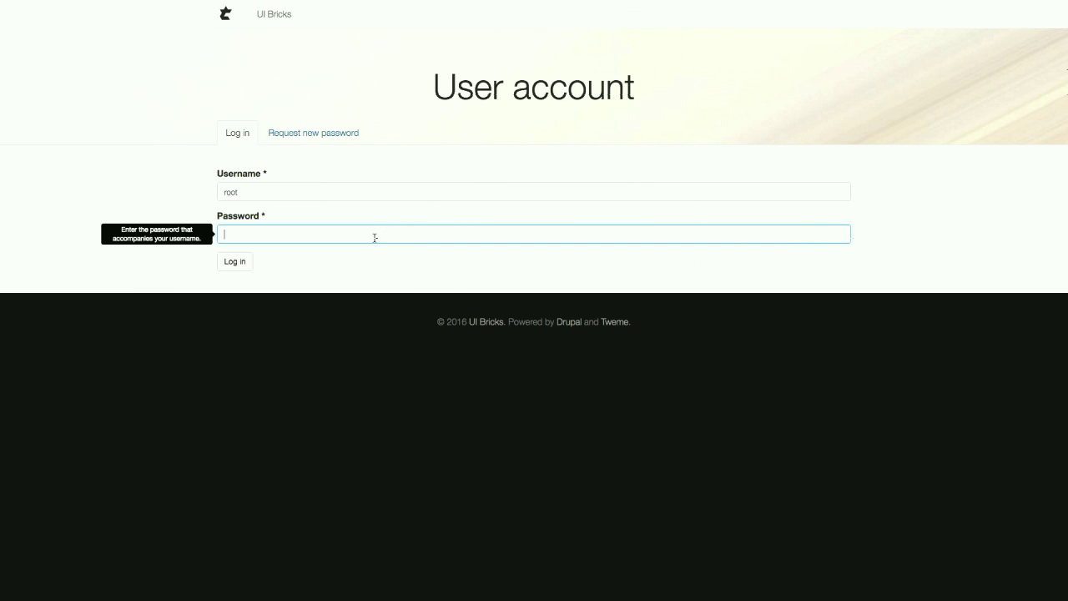
- Paste the saved password and log in, declining to store the login
{"action": "key", "text": "super+v"}
{"action": "key", "text": "Return"}
{"action": "left_click", "coordinate": [563, 243]}
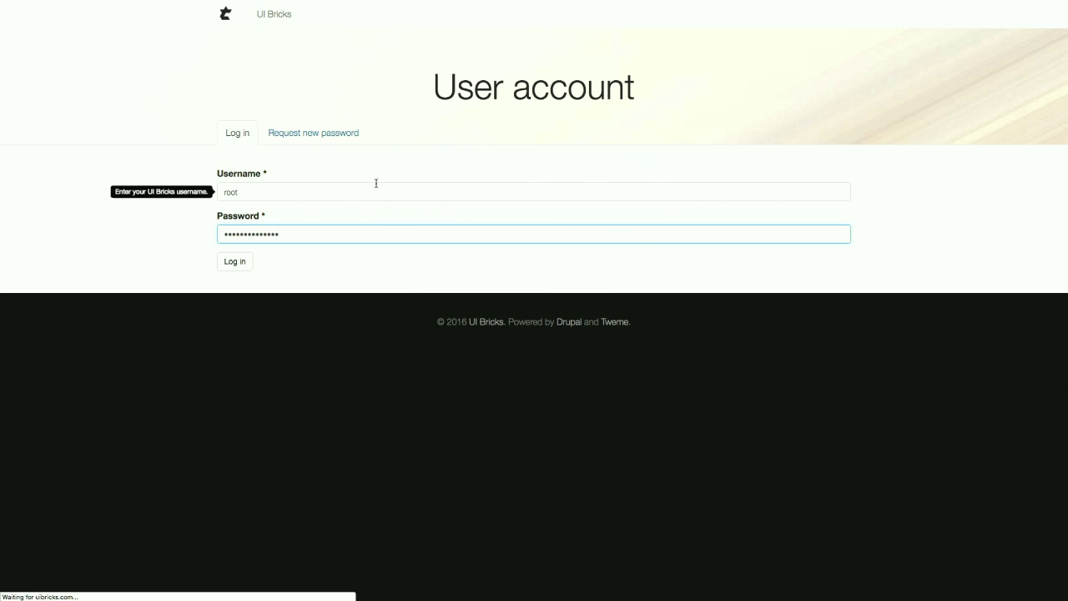
{"action": "left_click", "coordinate": [229, 262]}
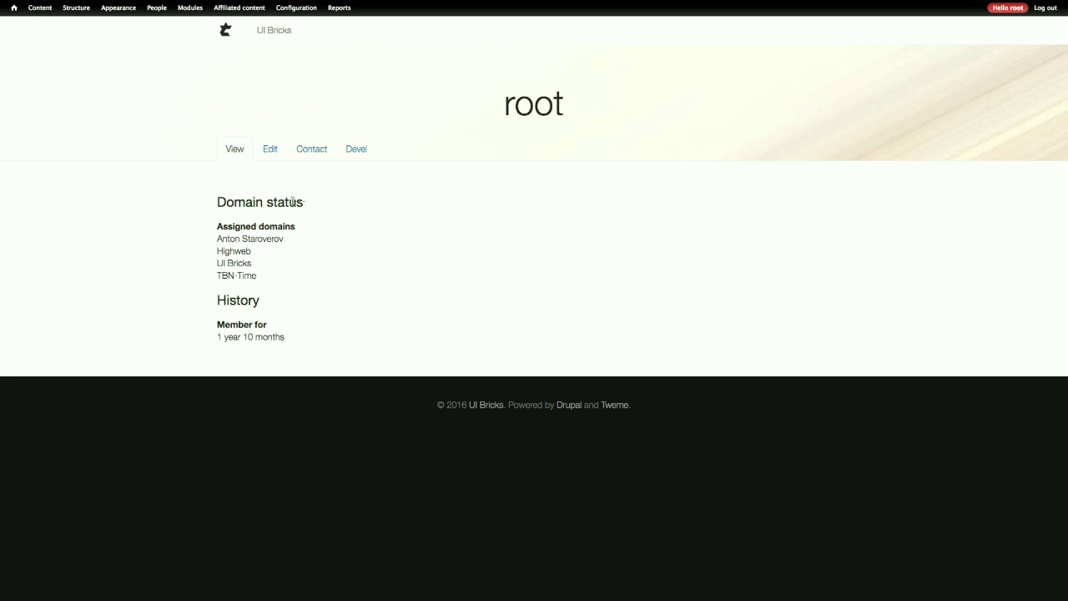
- Open the Bricks page's edit form and edit its Live sandbox brick
{"action": "left_click", "coordinate": [273, 33]}
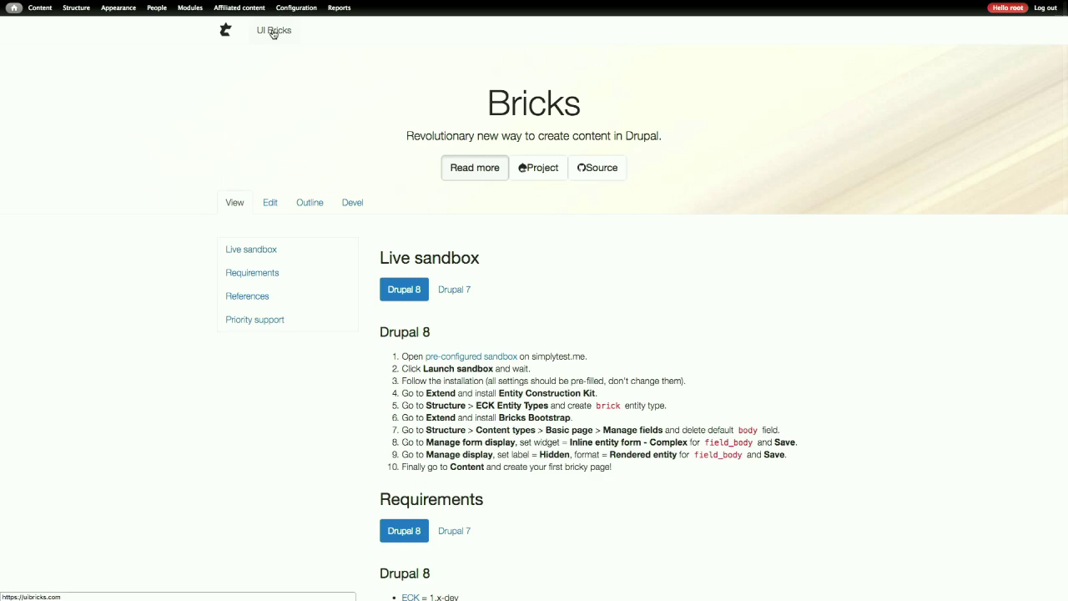
{"action": "left_click", "coordinate": [266, 204]}
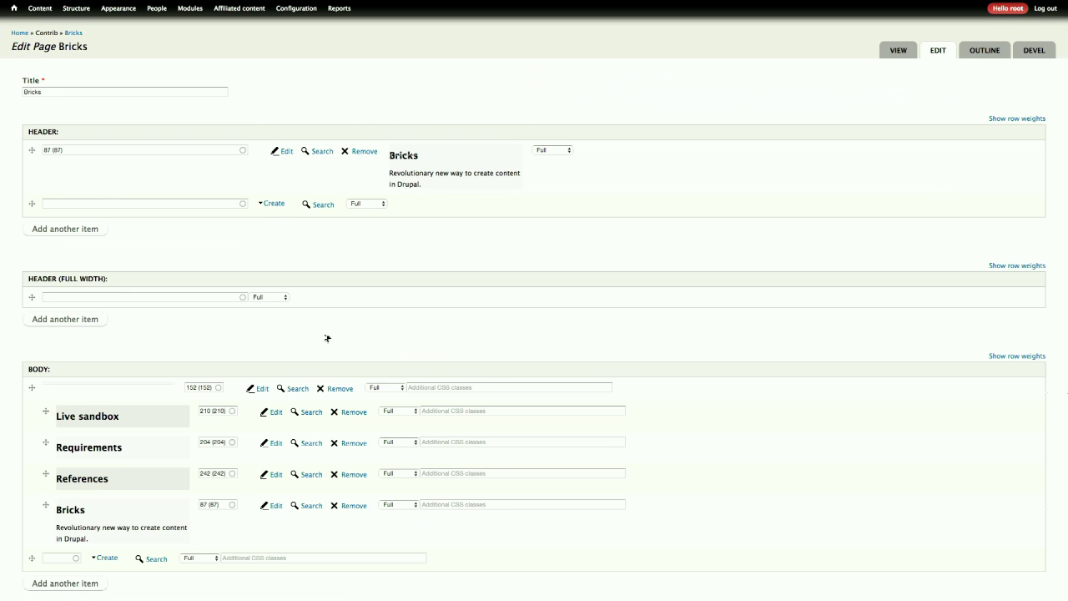
{"action": "scroll", "coordinate": [326, 338], "scroll_direction": "down", "scroll_amount": 5}
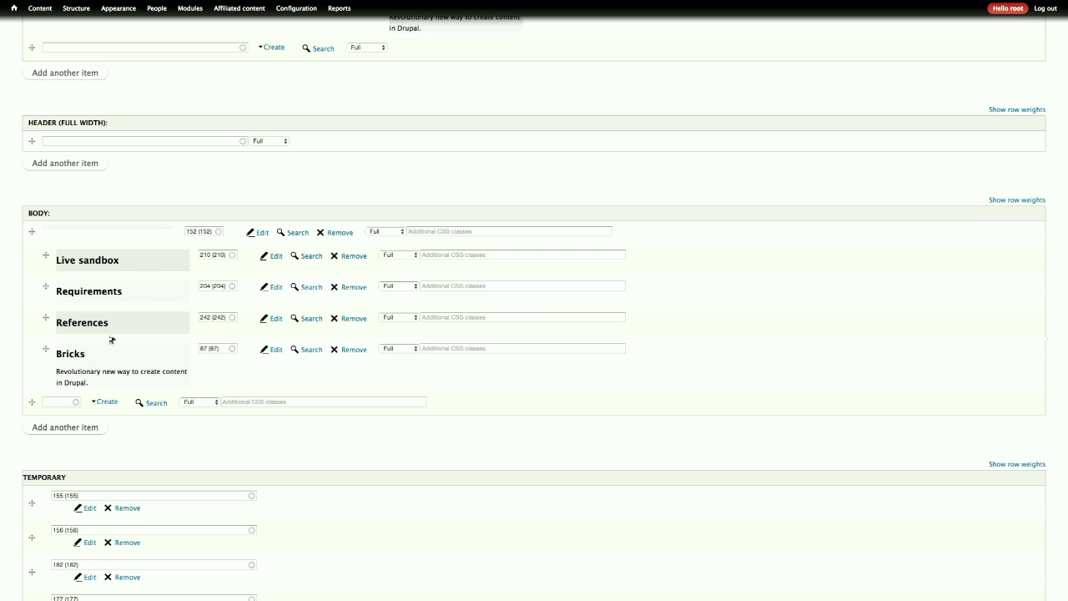
{"action": "left_click", "coordinate": [276, 256]}
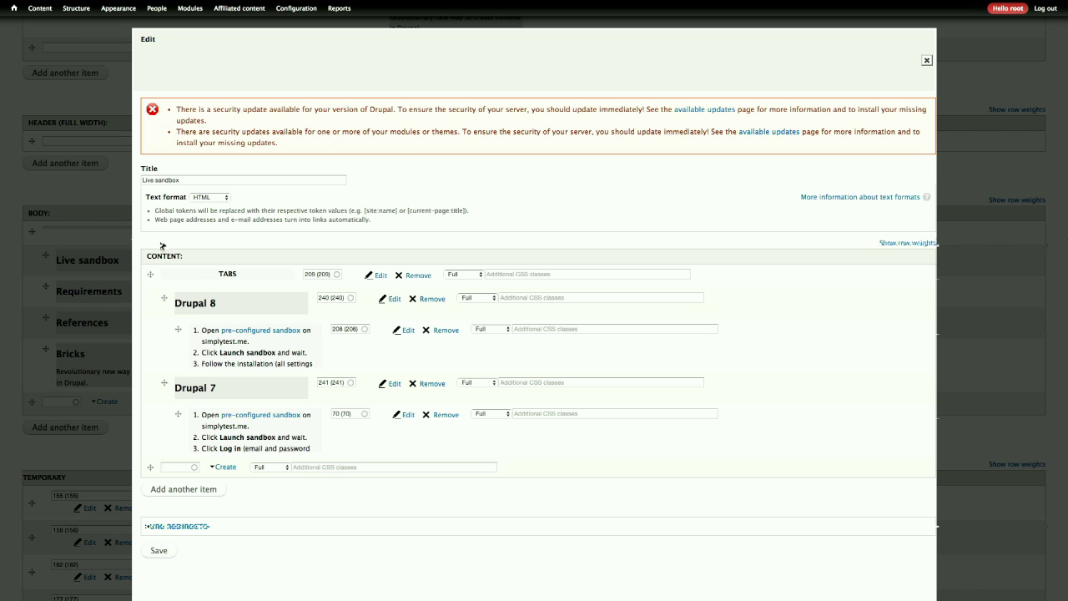
- Drag the TABS row back in place and cancel a newly started text brick
{"action": "left_click_drag", "start_coordinate": [150, 276], "coordinate": [150, 275]}
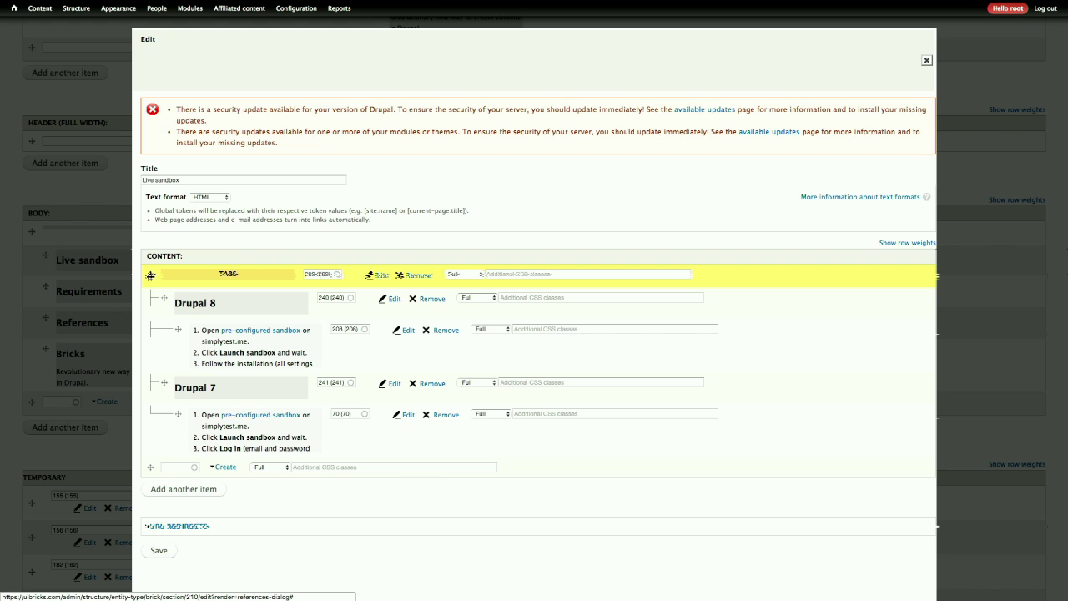
{"action": "left_click_drag", "start_coordinate": [151, 275], "coordinate": [150, 276]}
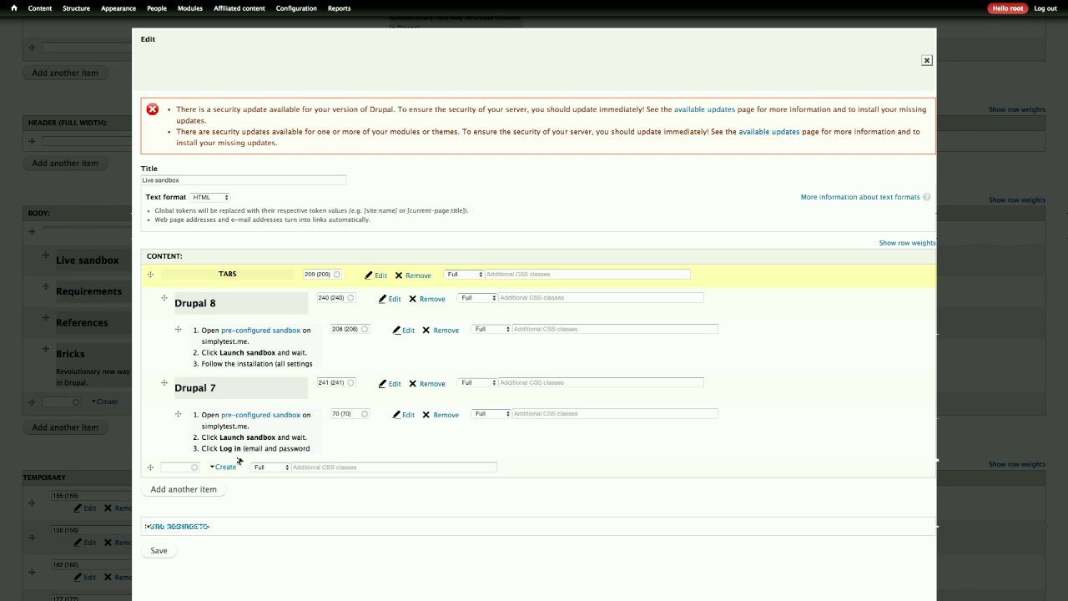
{"action": "left_click", "coordinate": [224, 467]}
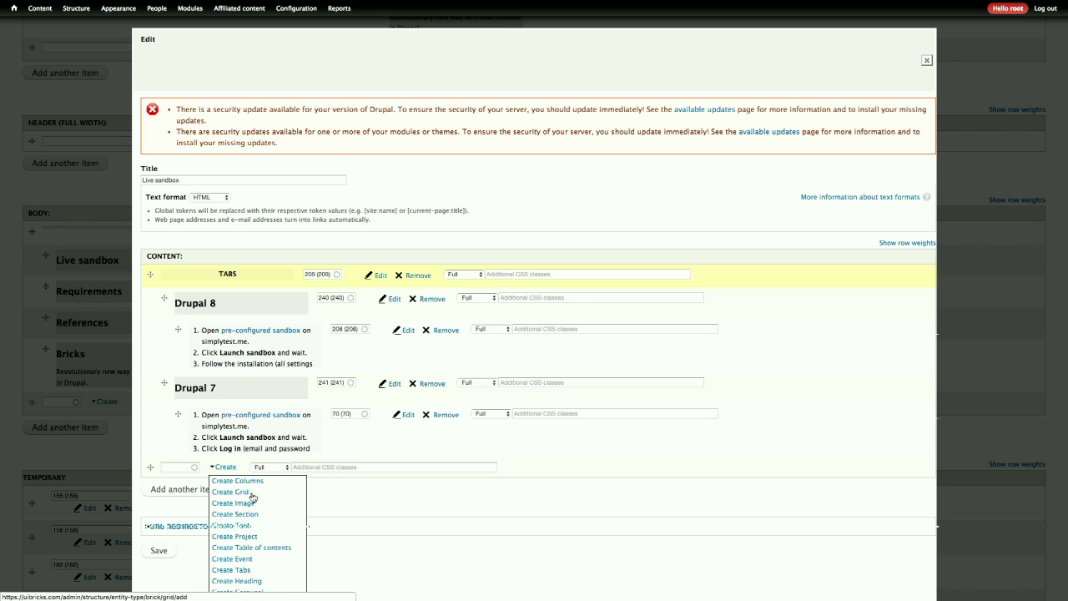
{"action": "left_click", "coordinate": [283, 525]}
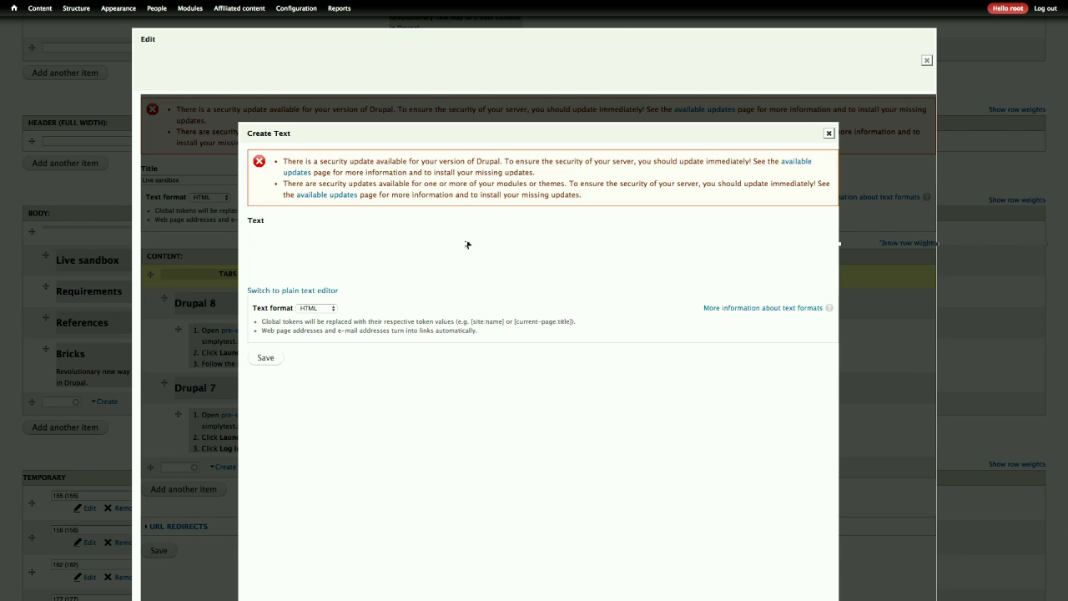
{"action": "left_click", "coordinate": [827, 135]}
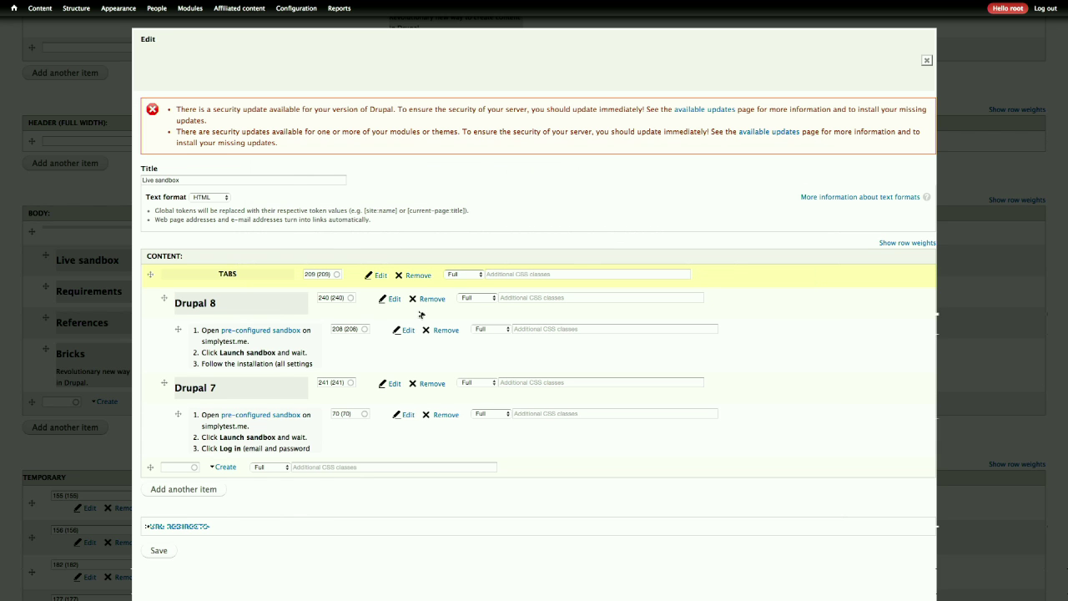
- Create and save a heading brick titled 'One more tab'
{"action": "left_click", "coordinate": [223, 468]}
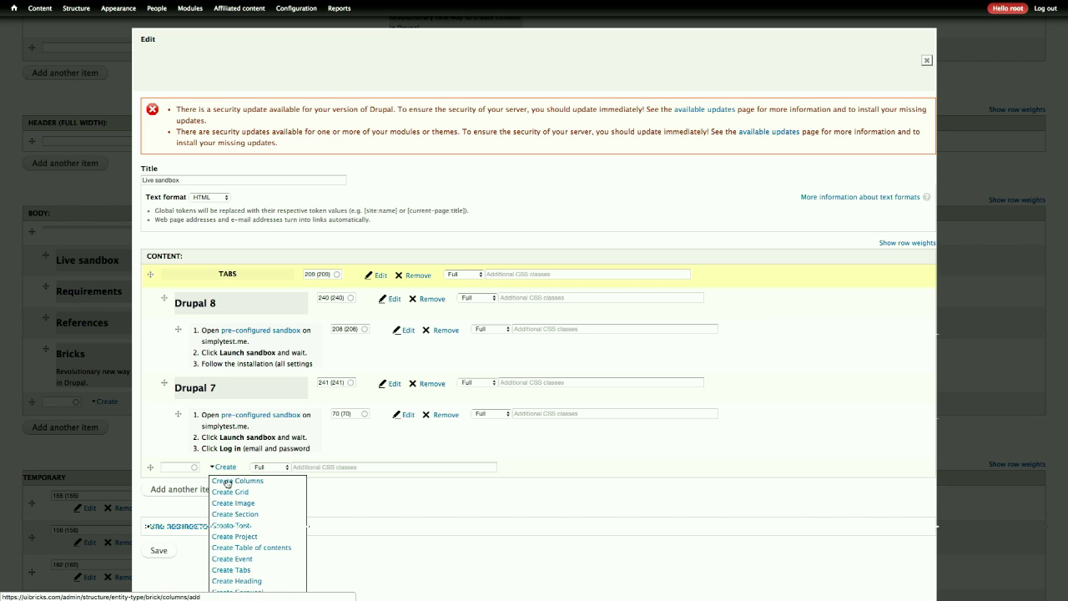
{"action": "left_click", "coordinate": [234, 581]}
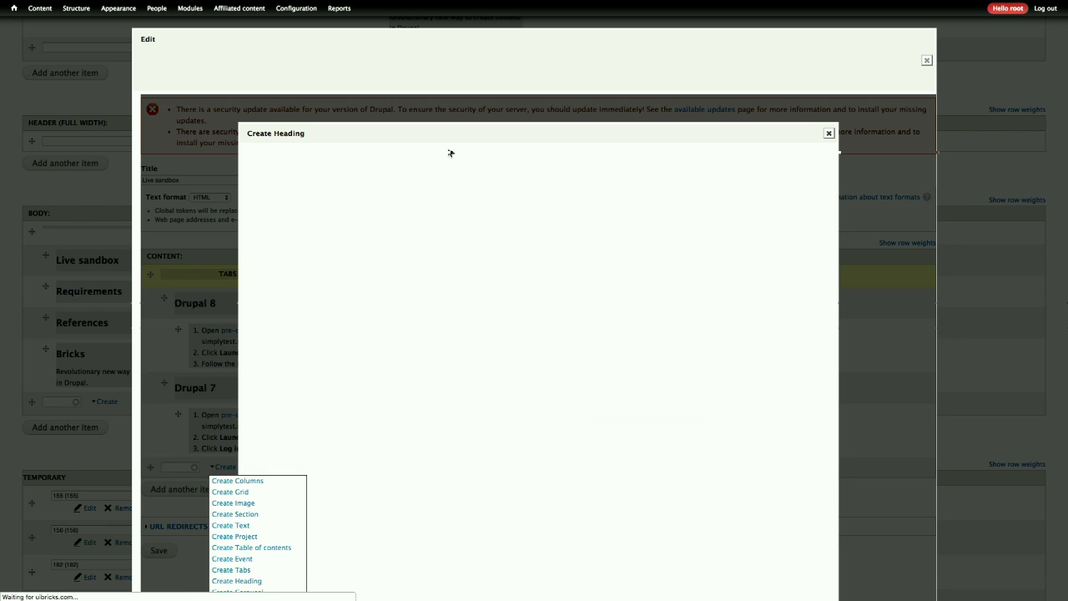
{"action": "left_click", "coordinate": [437, 232]}
{"action": "type", "text": "O"}
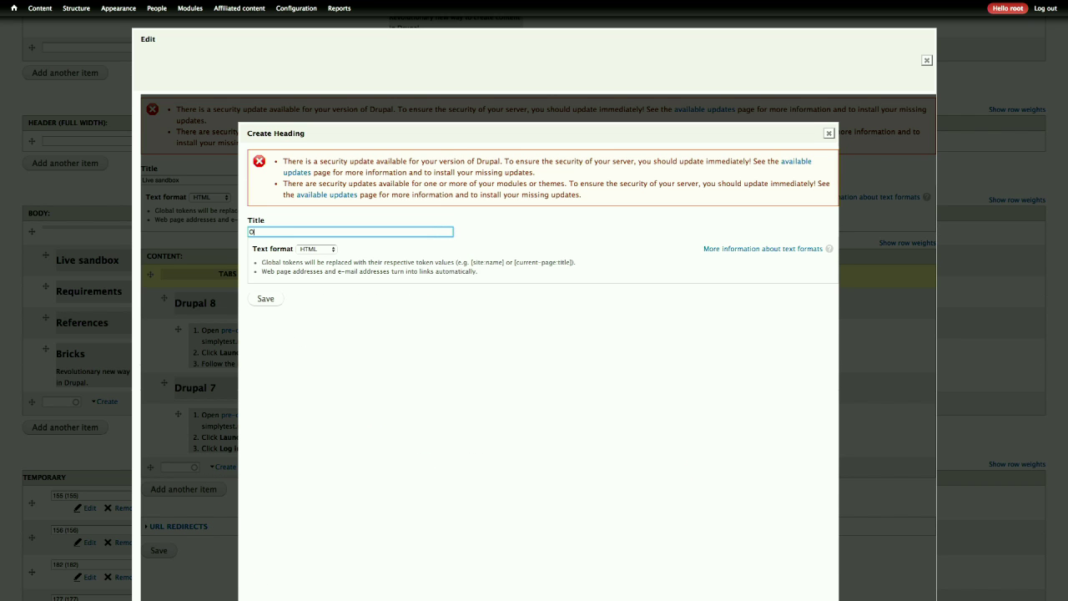
{"action": "type", "text": "ne more tab"}
{"action": "left_click", "coordinate": [281, 299]}
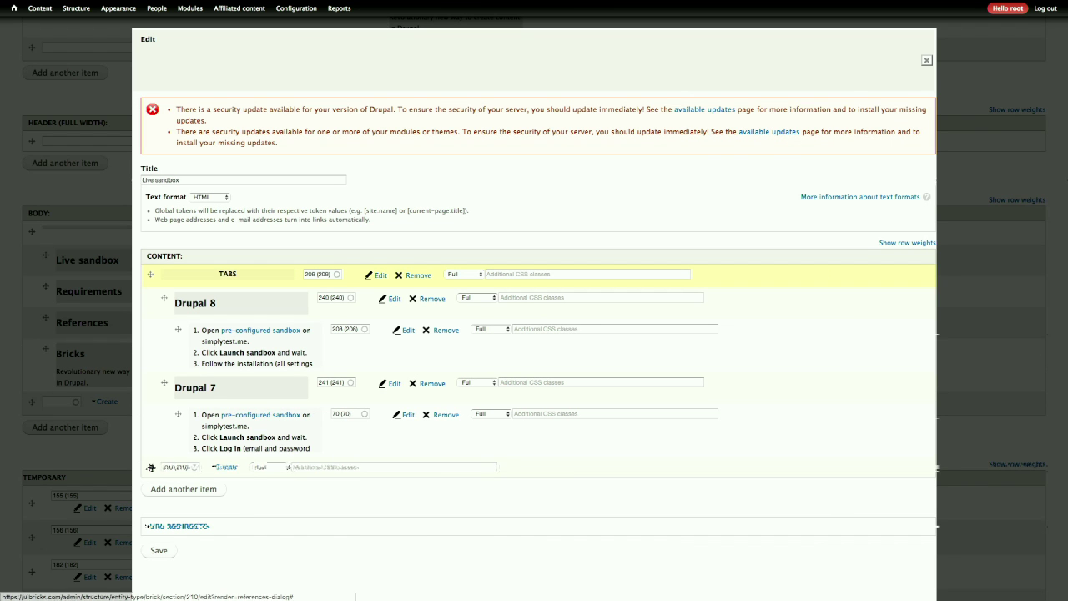
- Save the Live sandbox section and then the Bricks page
{"action": "scroll", "coordinate": [332, 583], "scroll_direction": "down", "scroll_amount": 5}
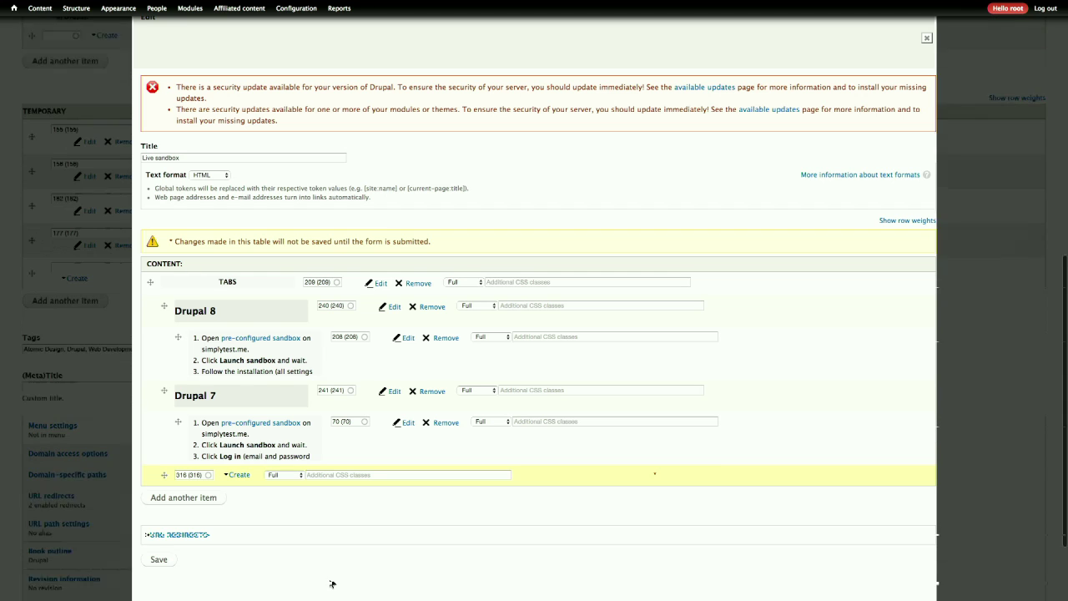
{"action": "left_click", "coordinate": [159, 560]}
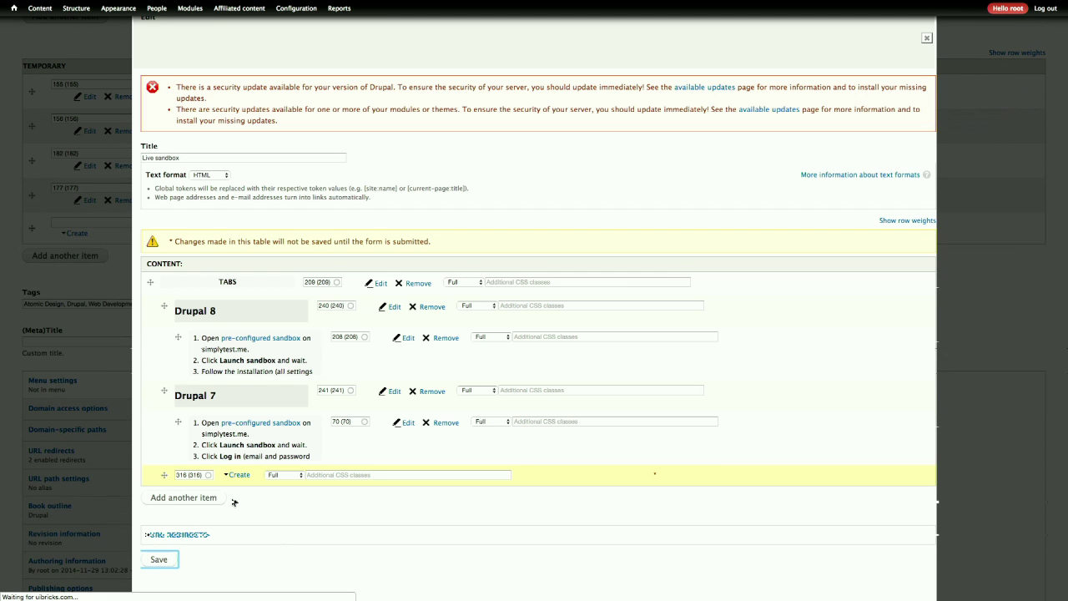
{"action": "scroll", "coordinate": [162, 517], "scroll_direction": "down", "scroll_amount": 6}
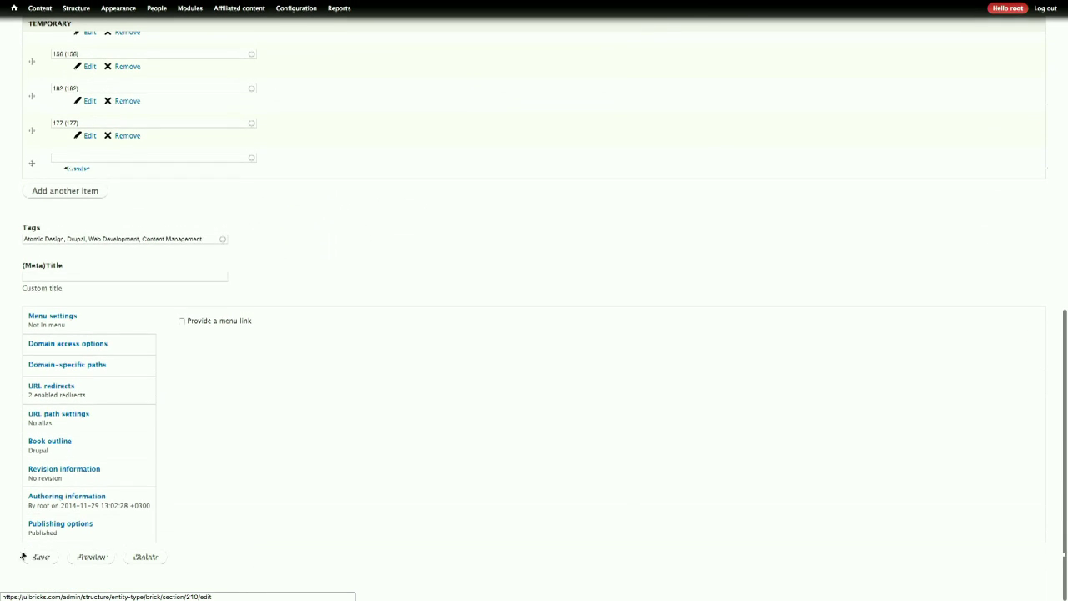
{"action": "left_click", "coordinate": [36, 565]}
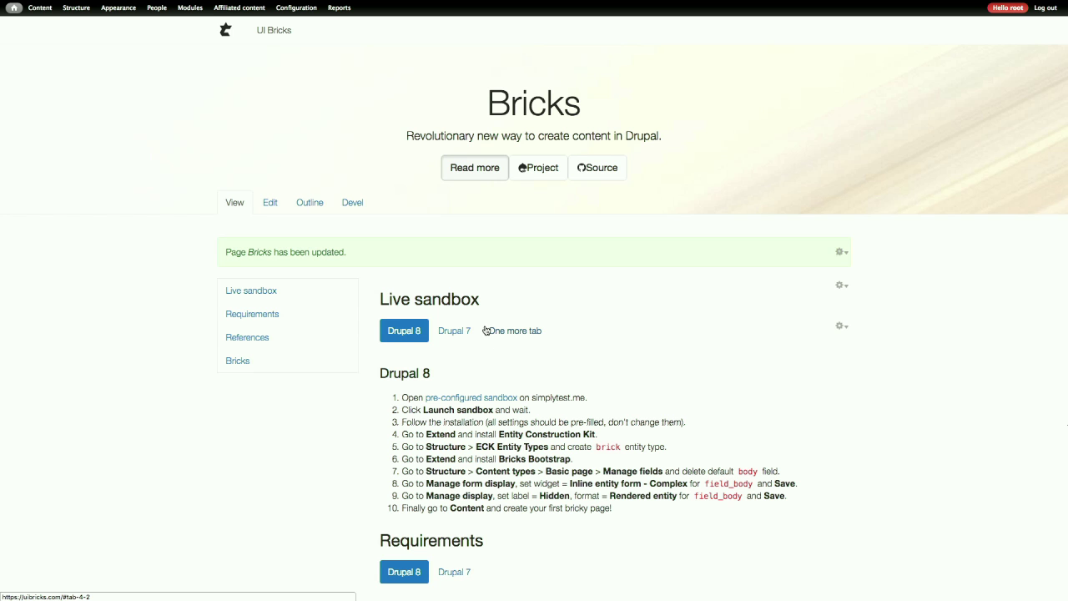
- Check the One more tab, Drupal 7 and Drupal 8 tabs, then reopen the page's edit form
{"action": "left_click", "coordinate": [537, 333]}
{"action": "left_click", "coordinate": [454, 330]}
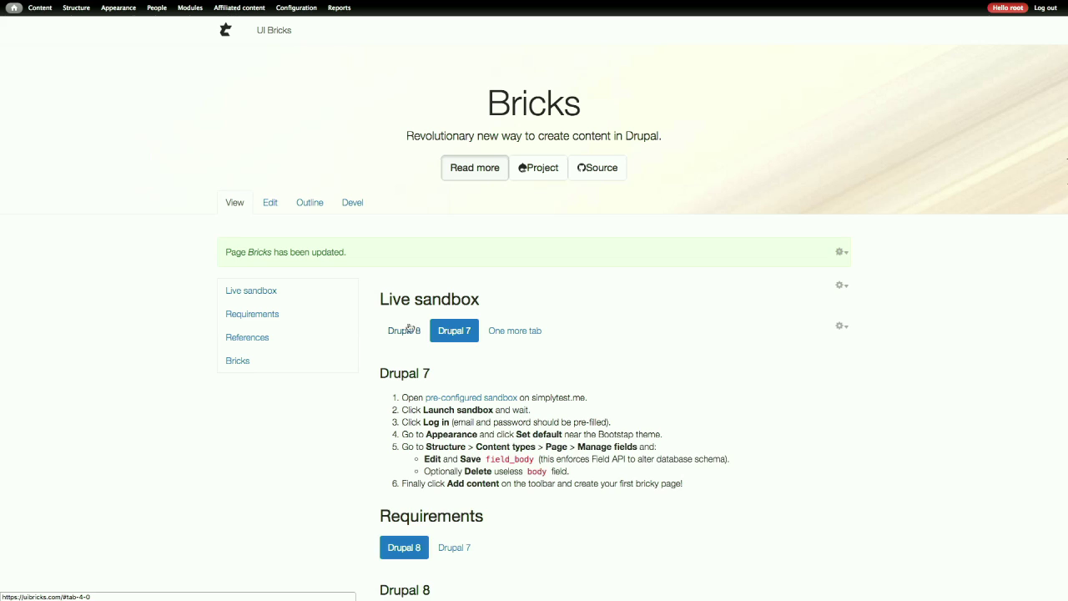
{"action": "left_click", "coordinate": [404, 330]}
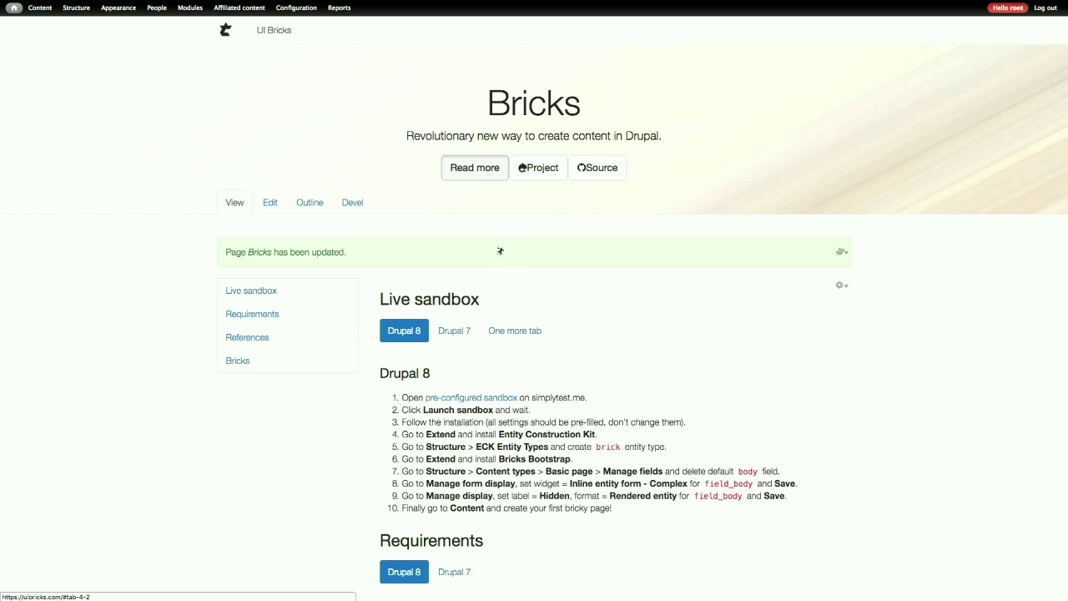
{"action": "left_click", "coordinate": [270, 210]}
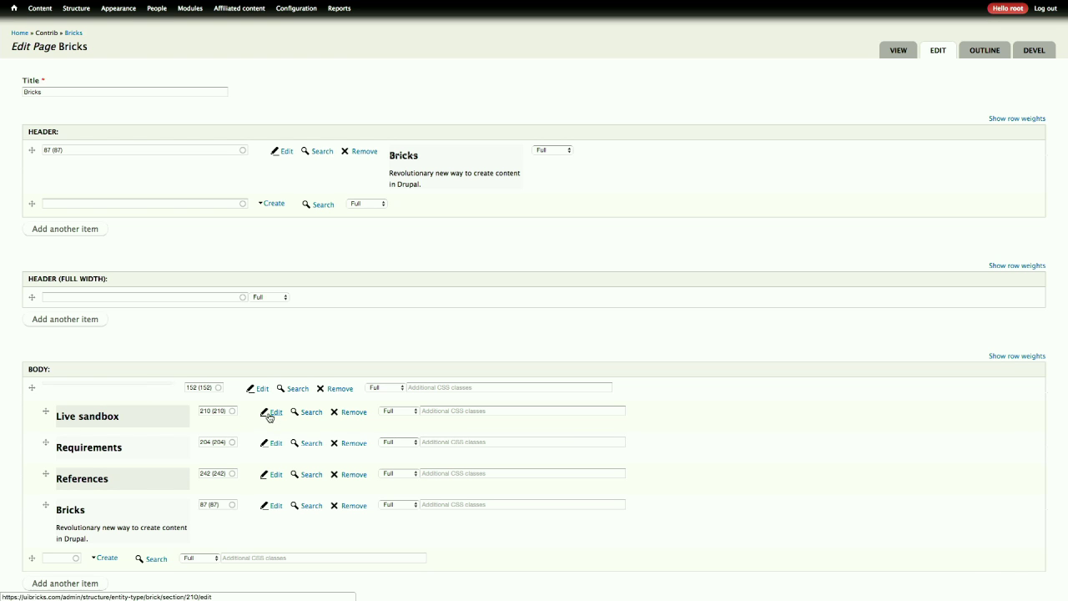
- Edit the Live sandbox brick and drop its TABS row back with all three tabs nested
{"action": "left_click", "coordinate": [273, 412]}
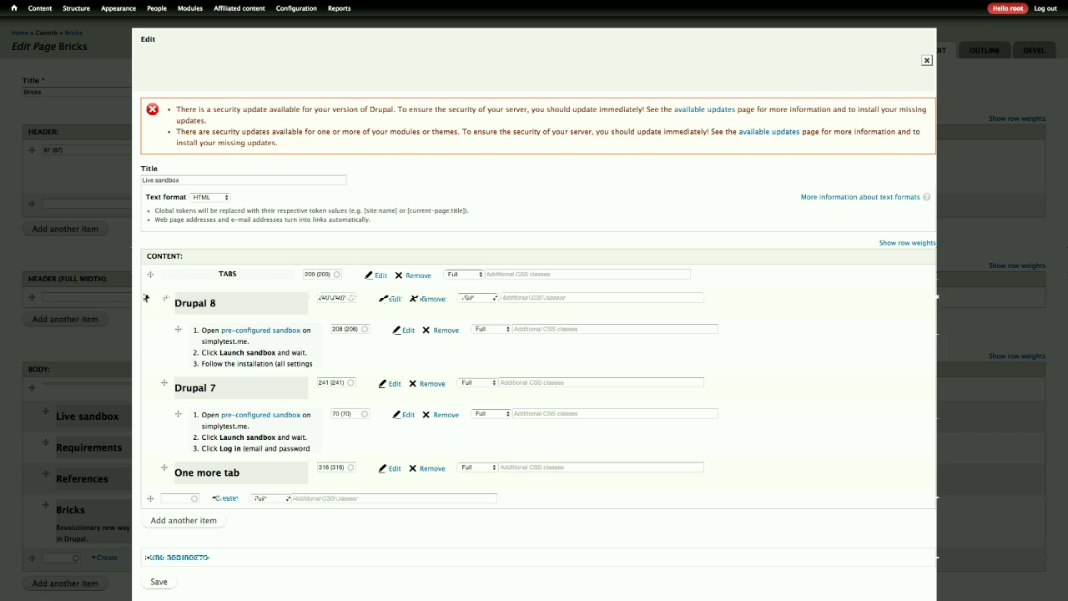
{"action": "left_click_drag", "start_coordinate": [149, 277], "coordinate": [149, 276]}
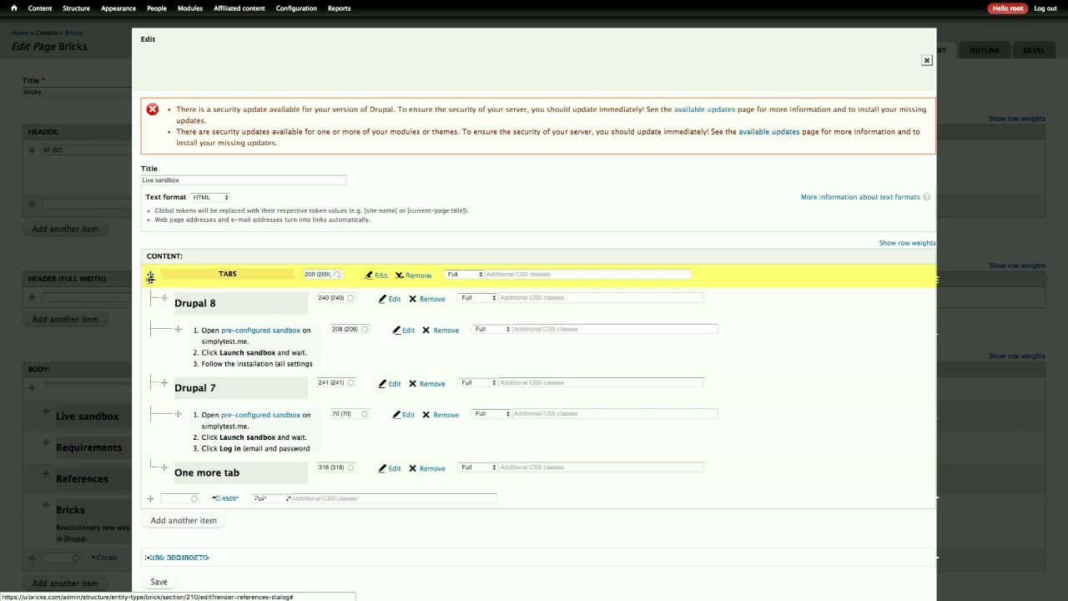
{"action": "left_click_drag", "start_coordinate": [150, 276], "coordinate": [267, 278]}
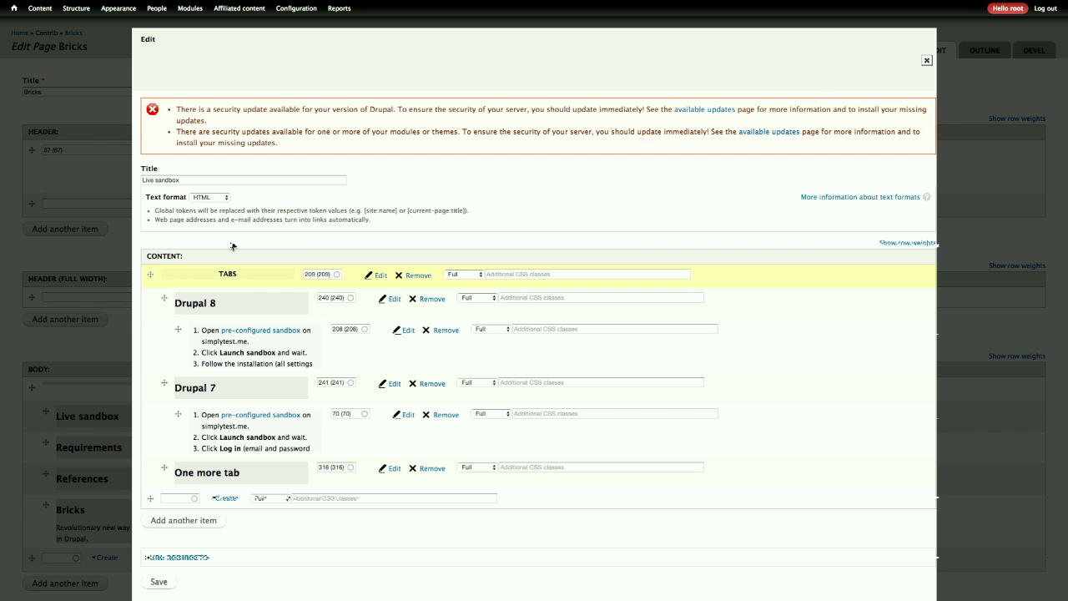
{"action": "left_click_drag", "start_coordinate": [153, 274], "coordinate": [153, 274]}
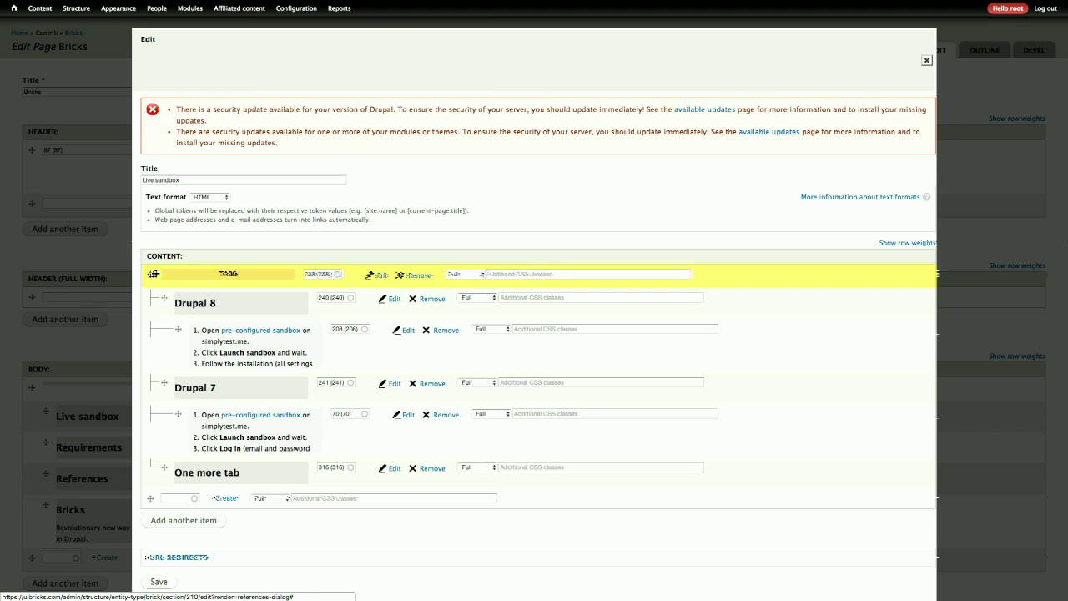
{"action": "left_click_drag", "start_coordinate": [152, 274], "coordinate": [154, 274]}
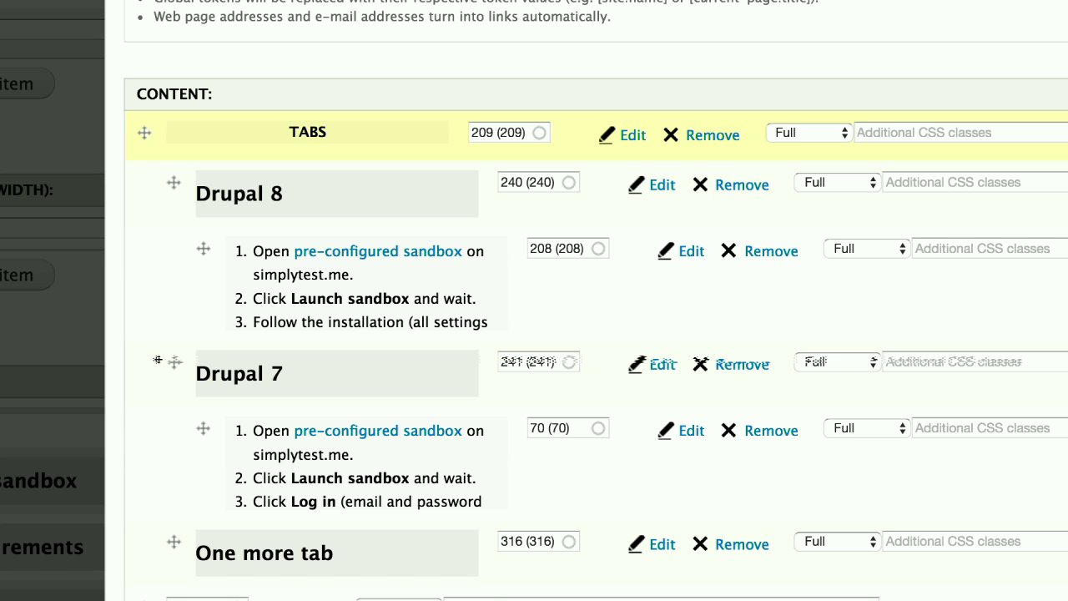
{"action": "left_click_drag", "start_coordinate": [142, 132], "coordinate": [142, 132]}
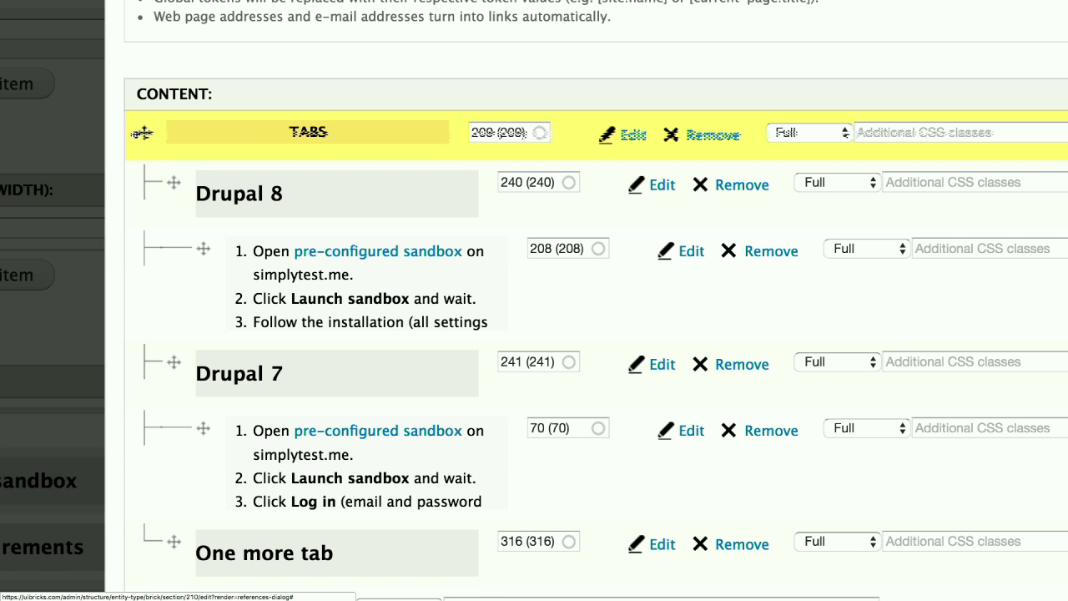
- Drop the TABS brick back in place and open a new empty Chrome tab
{"action": "left_click_drag", "start_coordinate": [142, 133], "coordinate": [139, 134]}
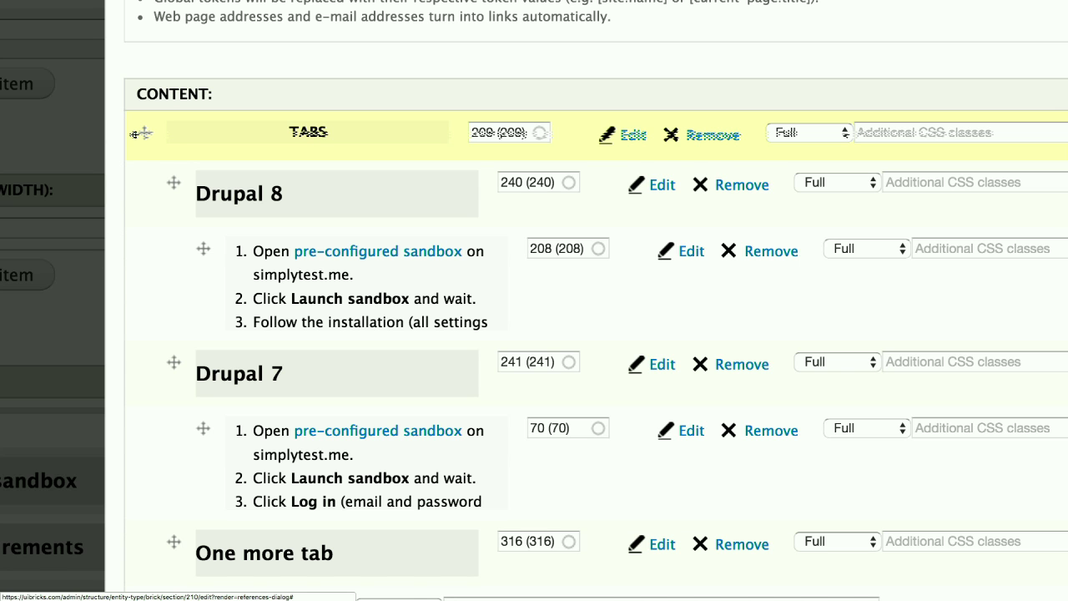
{"action": "key", "text": "super+t"}
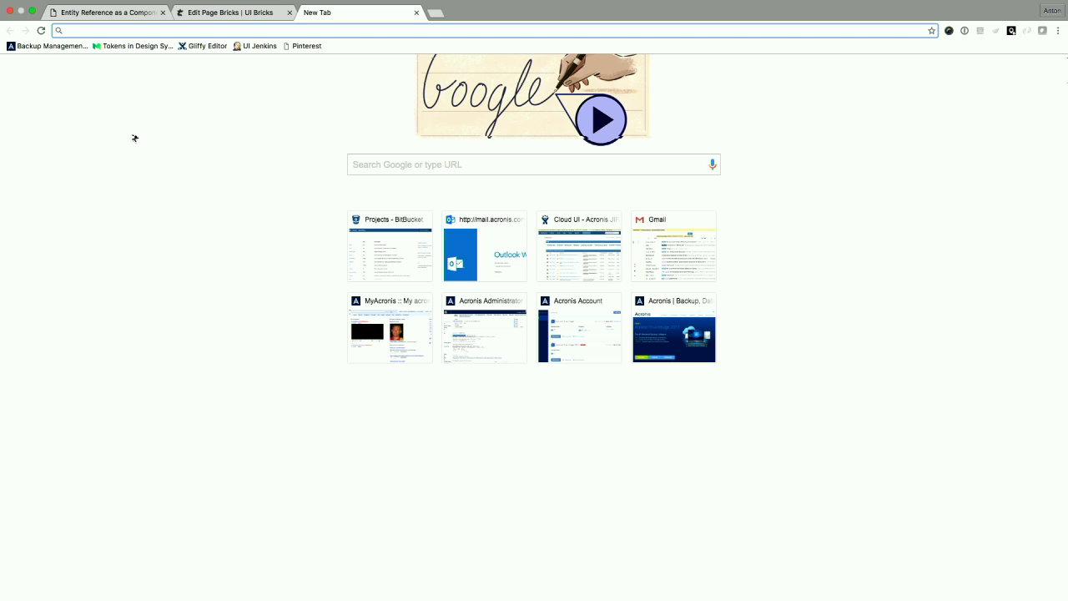
- Load postum.com.ru/ in Chrome and switch the browser to fullscreen
{"action": "type", "text": "postum.com.ru/"}
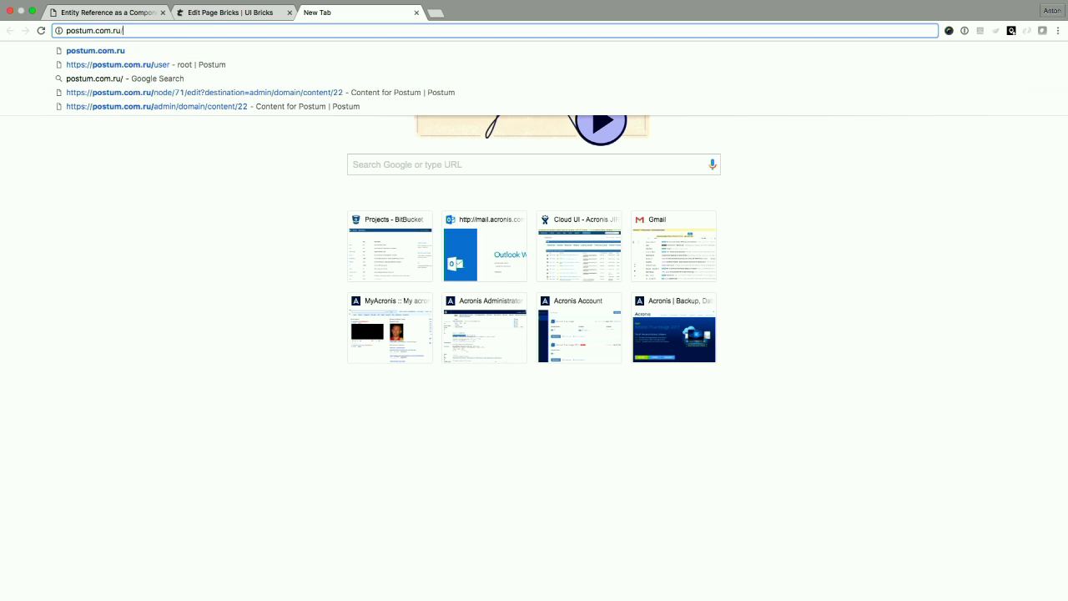
{"action": "key", "text": "Return"}
{"action": "key", "text": "ctrl+super+f"}
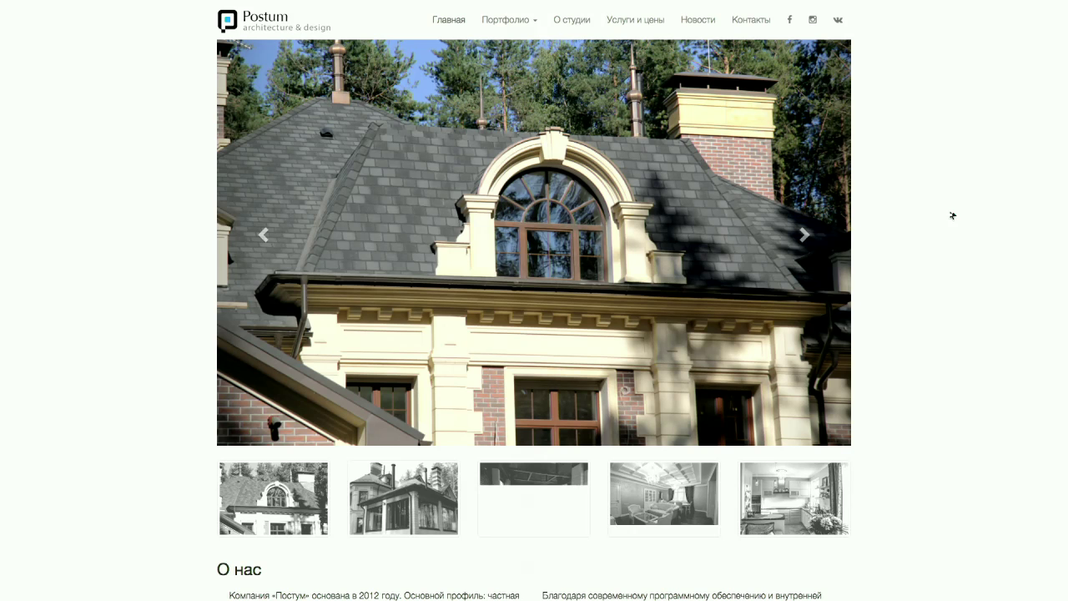
- Go forward to the Postum home page and view it fullscreen
{"action": "scroll", "coordinate": [953, 215], "scroll_direction": "down", "scroll_amount": 2}
{"action": "scroll", "coordinate": [953, 215], "scroll_direction": "down", "scroll_amount": 2}
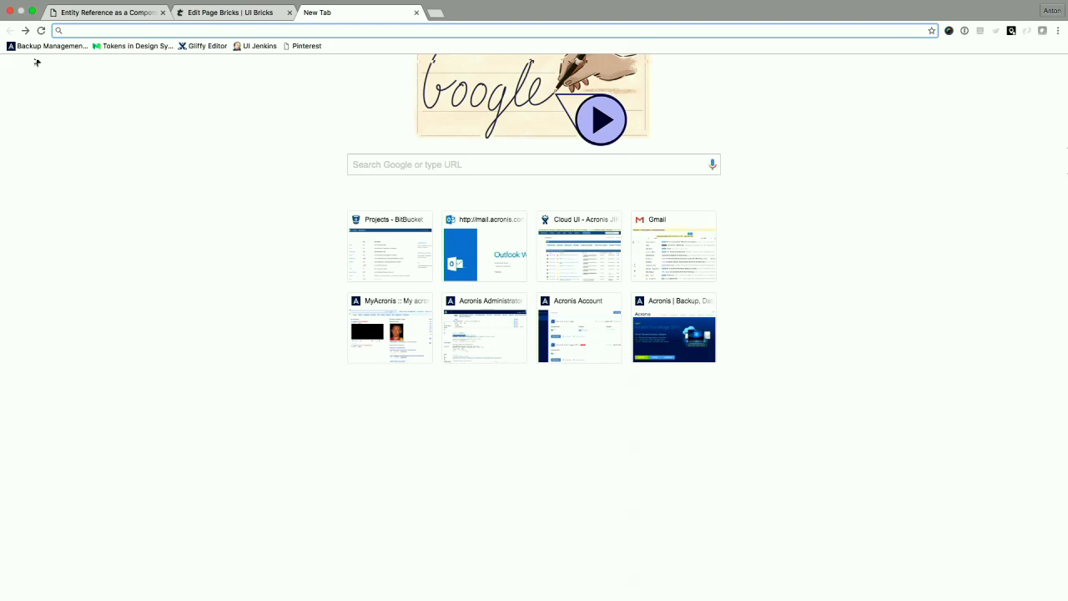
{"action": "left_click", "coordinate": [25, 31]}
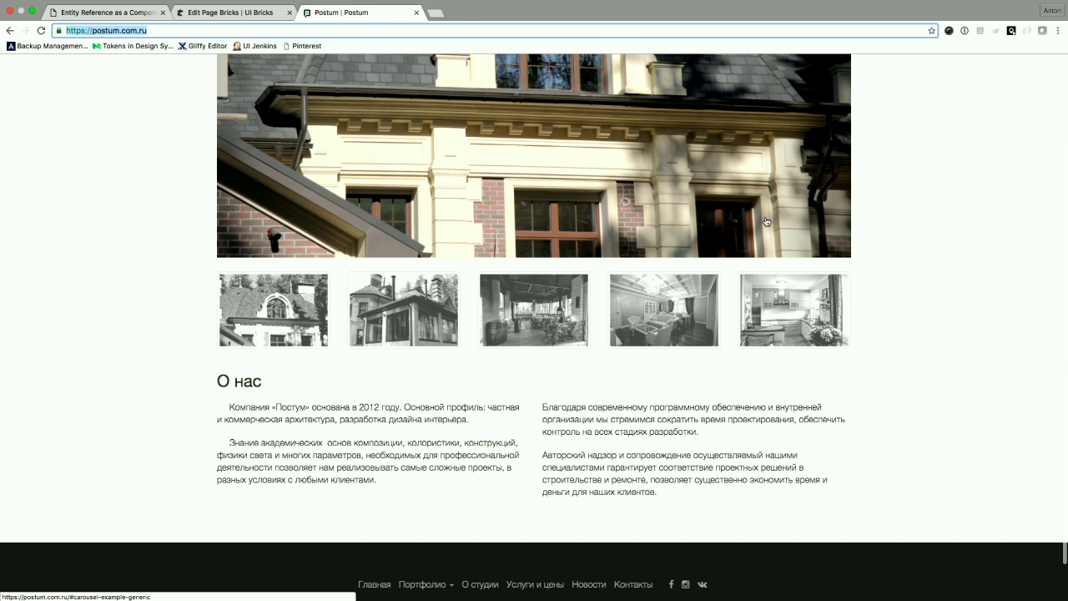
{"action": "scroll", "coordinate": [767, 221], "scroll_direction": "up", "scroll_amount": 1}
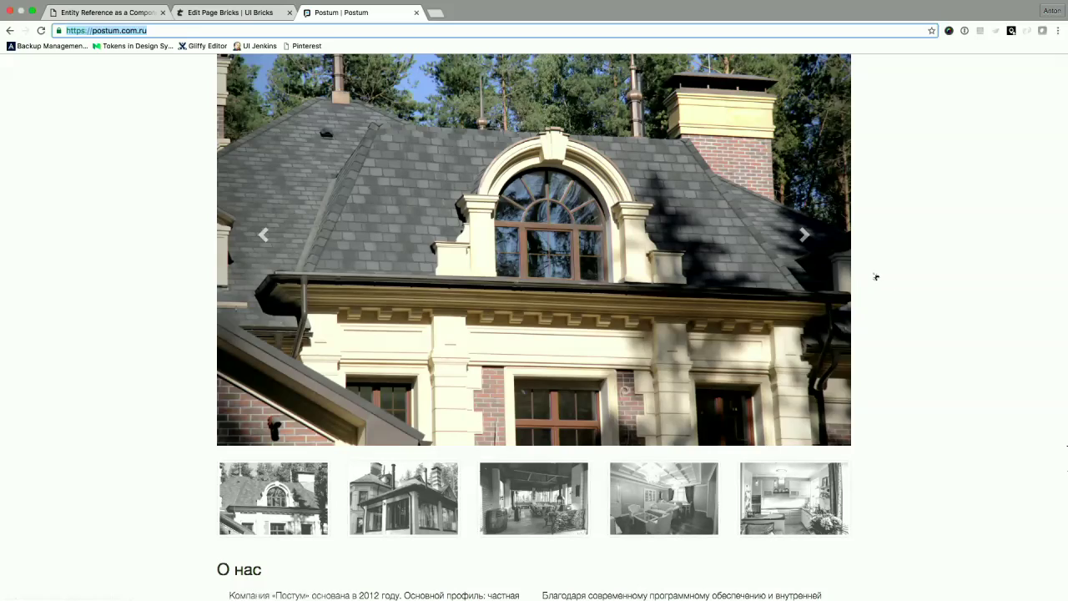
{"action": "key", "text": "ctrl+super+f"}
- Advance the house photo carousel two images, then select the site's web address
{"action": "left_click", "coordinate": [830, 262]}
{"action": "left_click", "coordinate": [830, 262]}
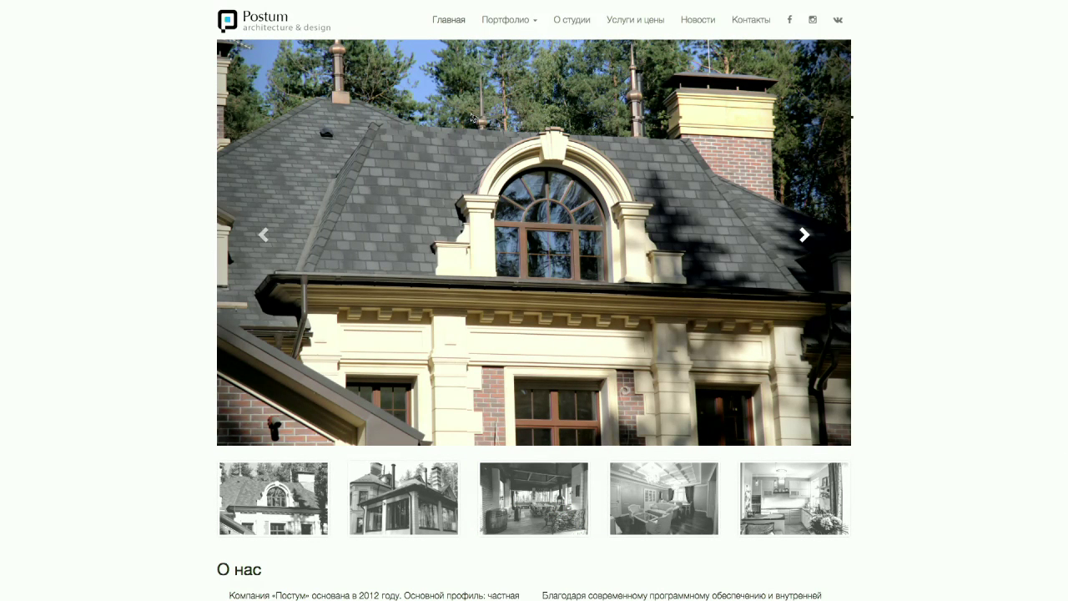
{"action": "mouse_move", "coordinate": [308, 4]}
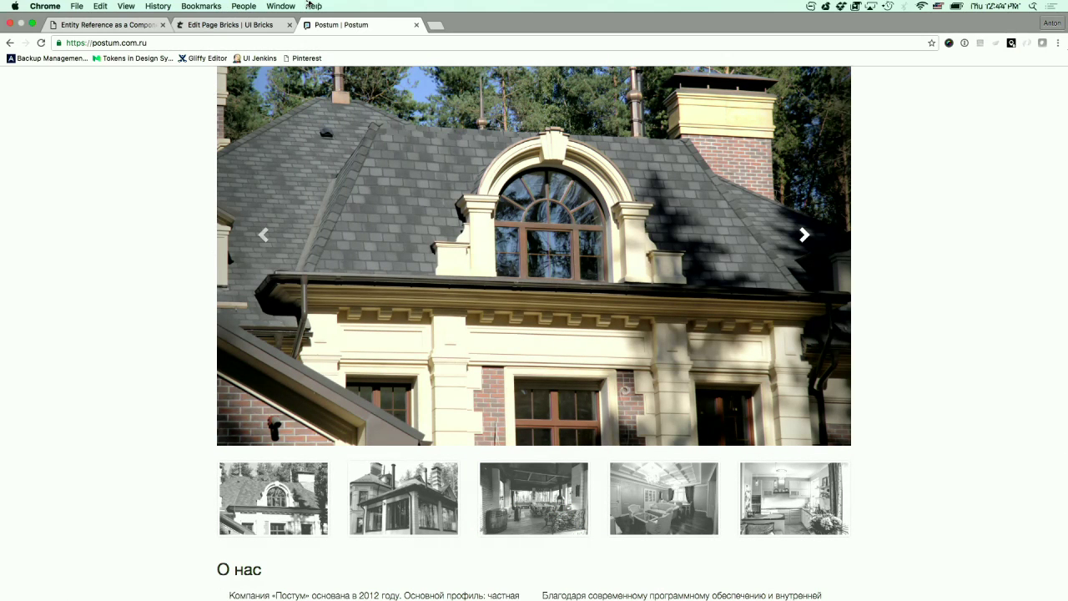
{"action": "left_click", "coordinate": [374, 45]}
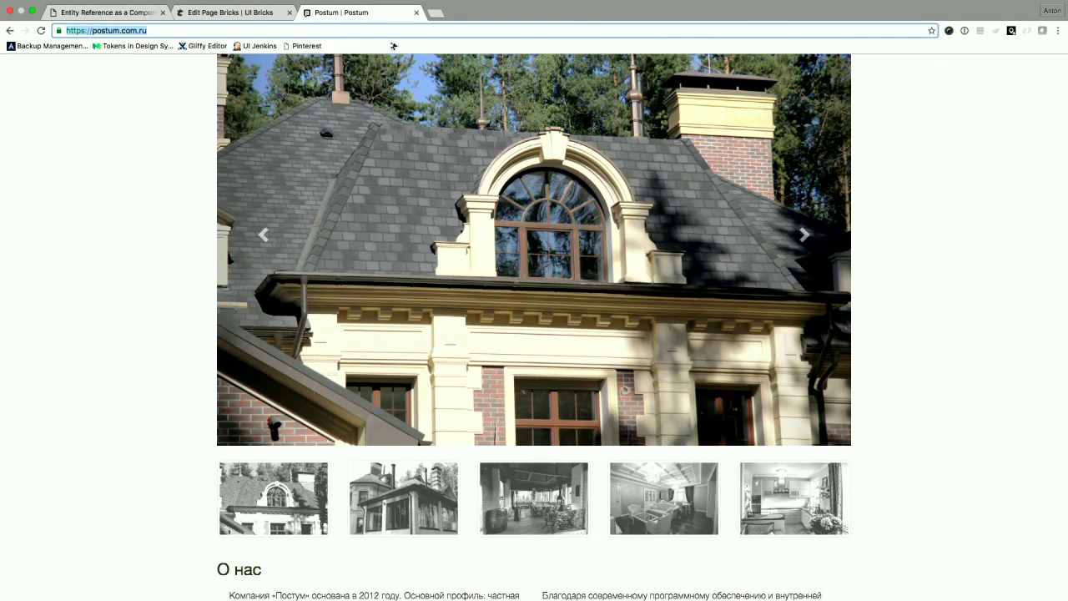
- Open the copied Postum address with user/ appended in a new tab
{"action": "key", "text": "super+c"}
{"action": "key", "text": "super+t"}
{"action": "key", "text": "super+v"}
{"action": "type", "text": "user/"}
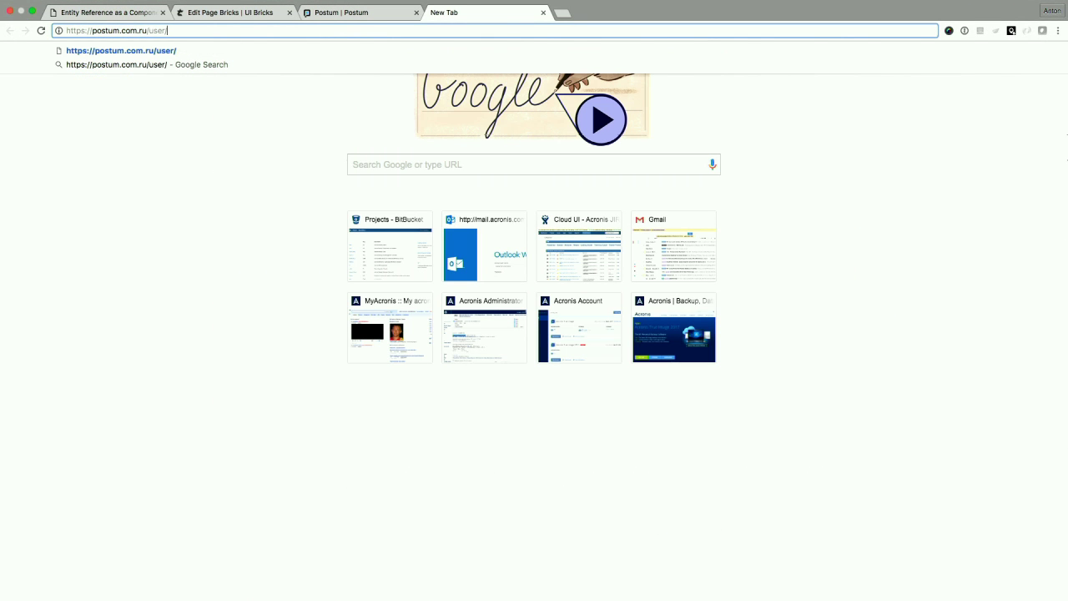
{"action": "key", "text": "Return"}
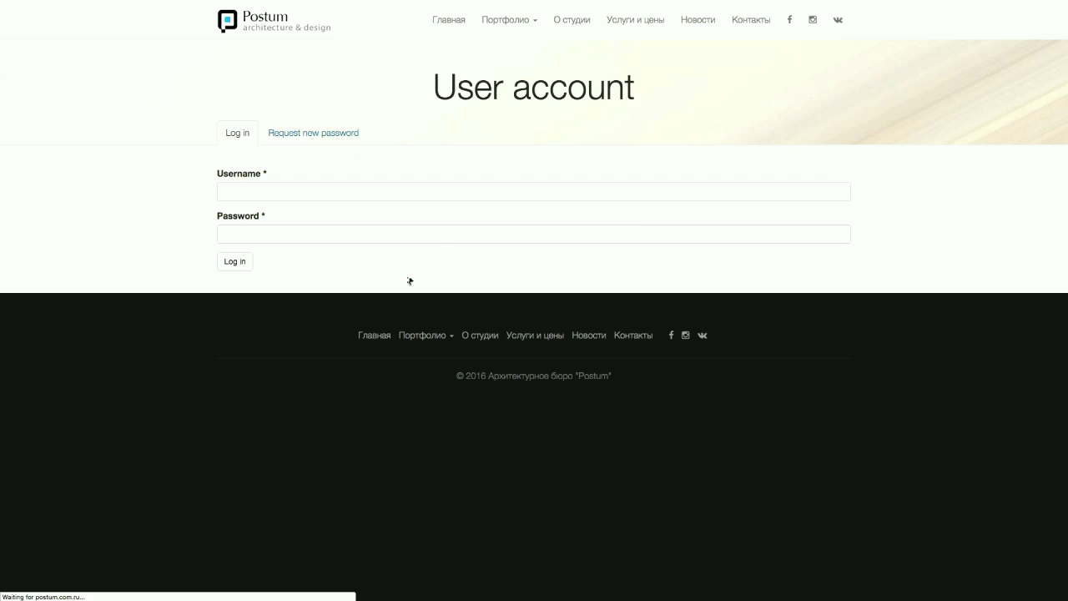
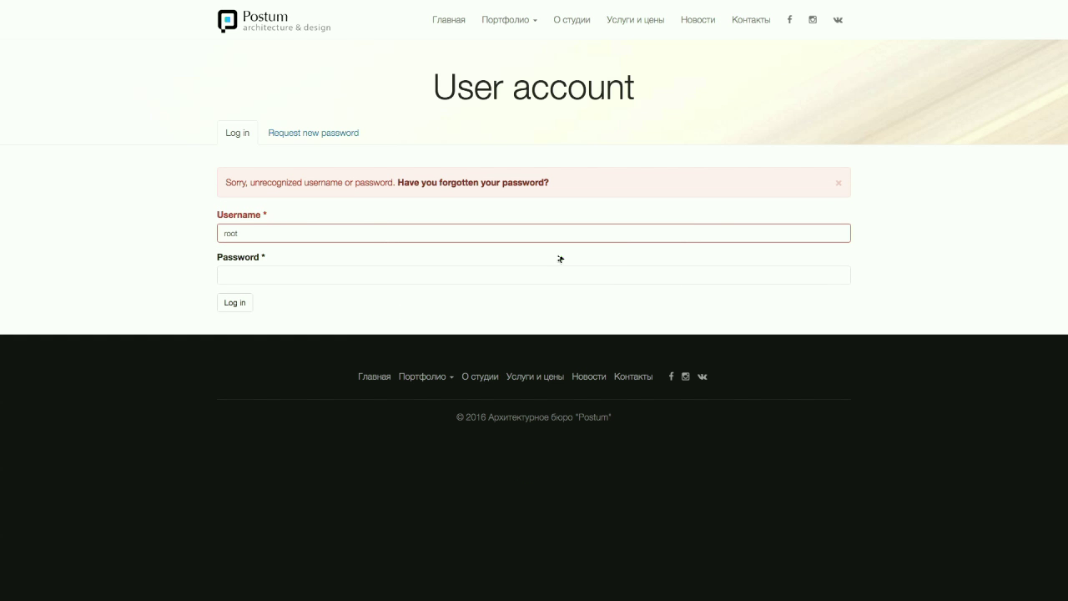
- Launch 1Password via Spotlight and copy the saved Anyweb 1 password
{"action": "key", "text": "super+space"}
{"action": "type", "text": "1p"}
{"action": "key", "text": "Return"}
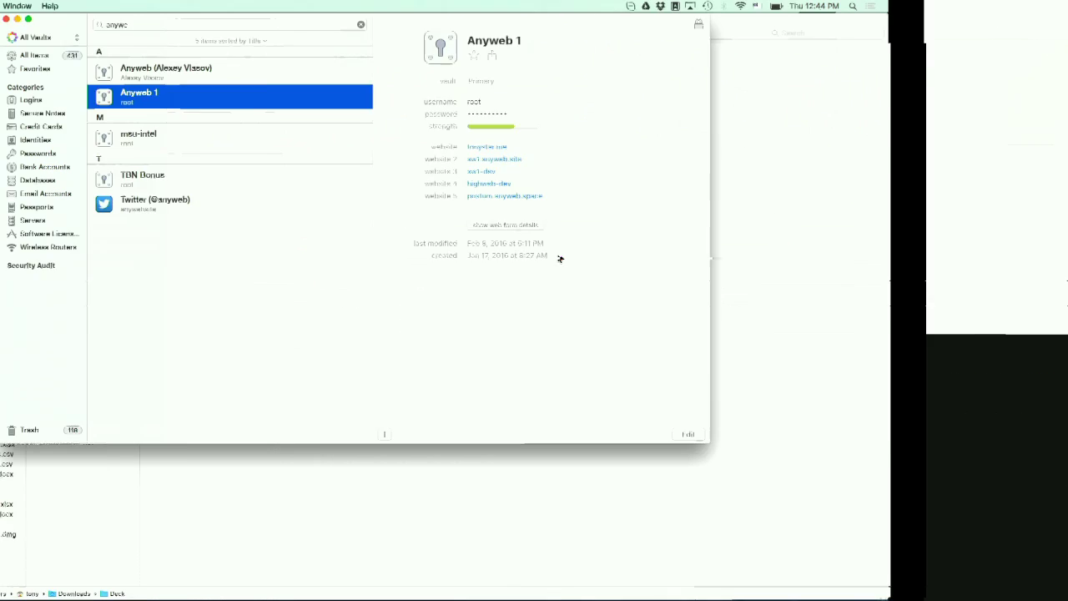
{"action": "left_click", "coordinate": [693, 113]}
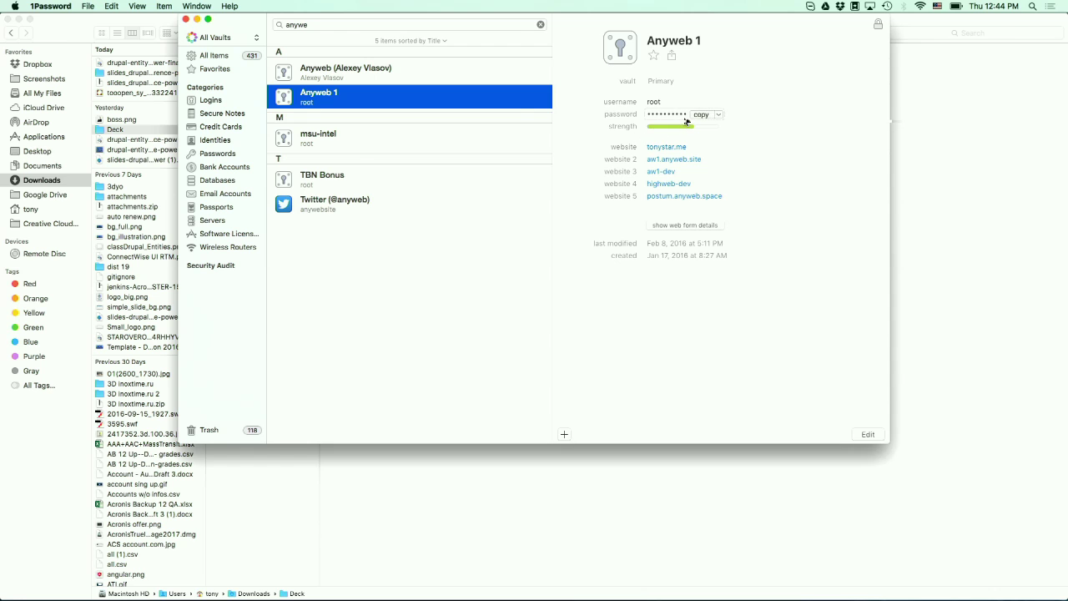
{"action": "key", "text": "super+Tab"}
- Paste the password into the Postum login form, submit it, and decline saving the login
{"action": "left_click", "coordinate": [425, 276]}
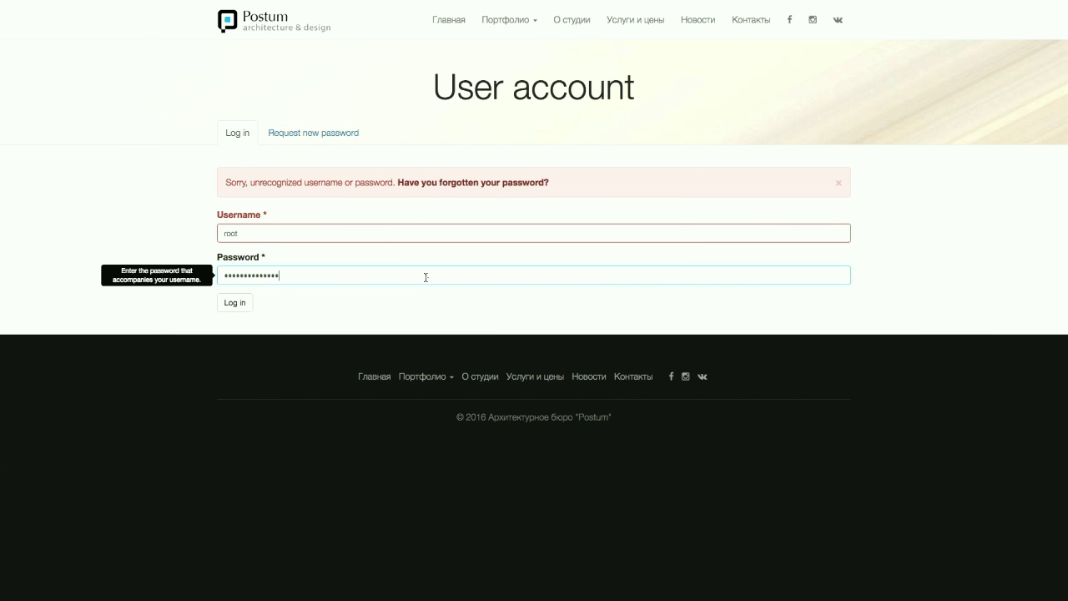
{"action": "key", "text": "super+v"}
{"action": "key", "text": "Return"}
{"action": "left_click", "coordinate": [571, 255]}
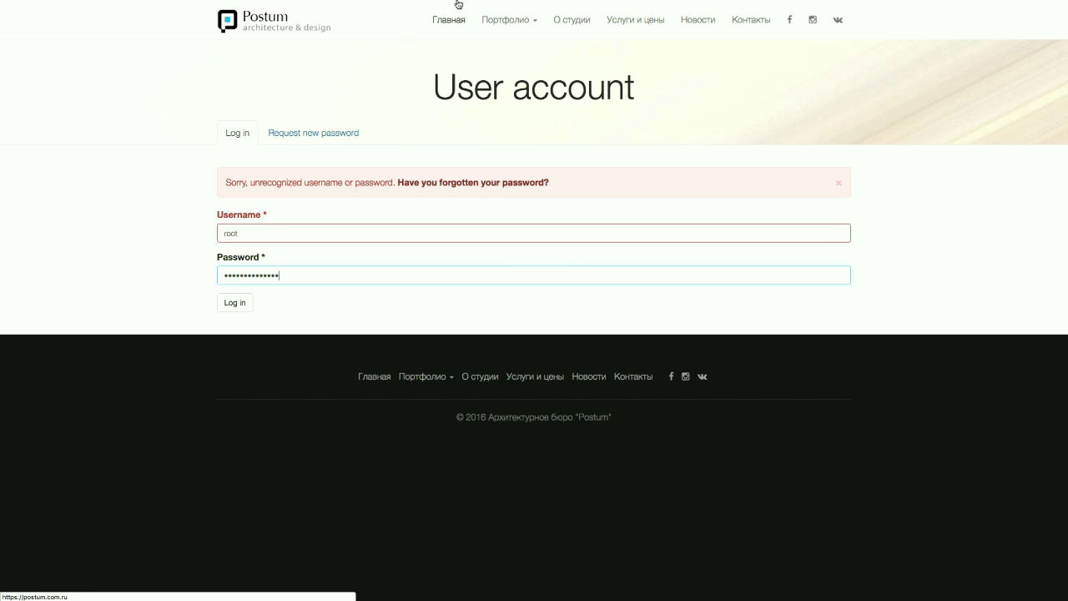
{"action": "mouse_move", "coordinate": [459, 3]}
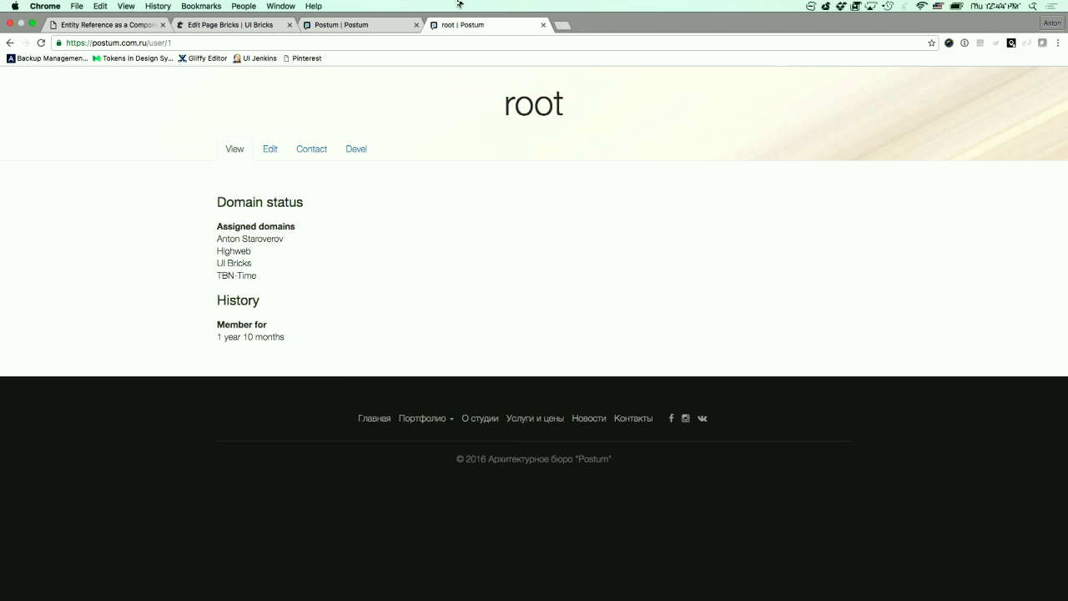
- On the Postum home page, bring up the fourth carousel thumbnail's gear menu
{"action": "left_click", "coordinate": [404, 25]}
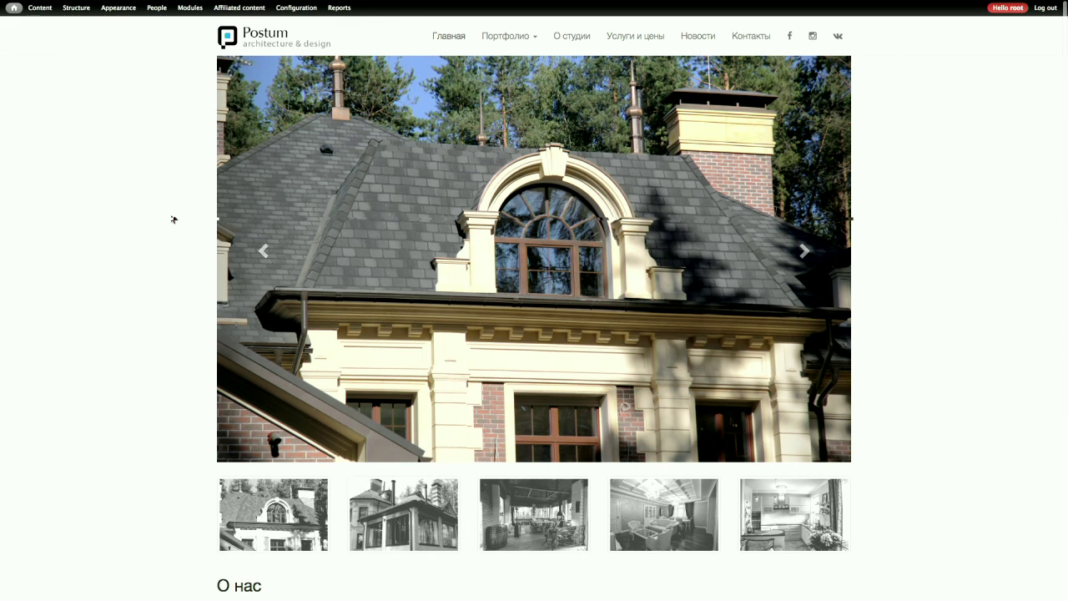
{"action": "left_click", "coordinate": [708, 487]}
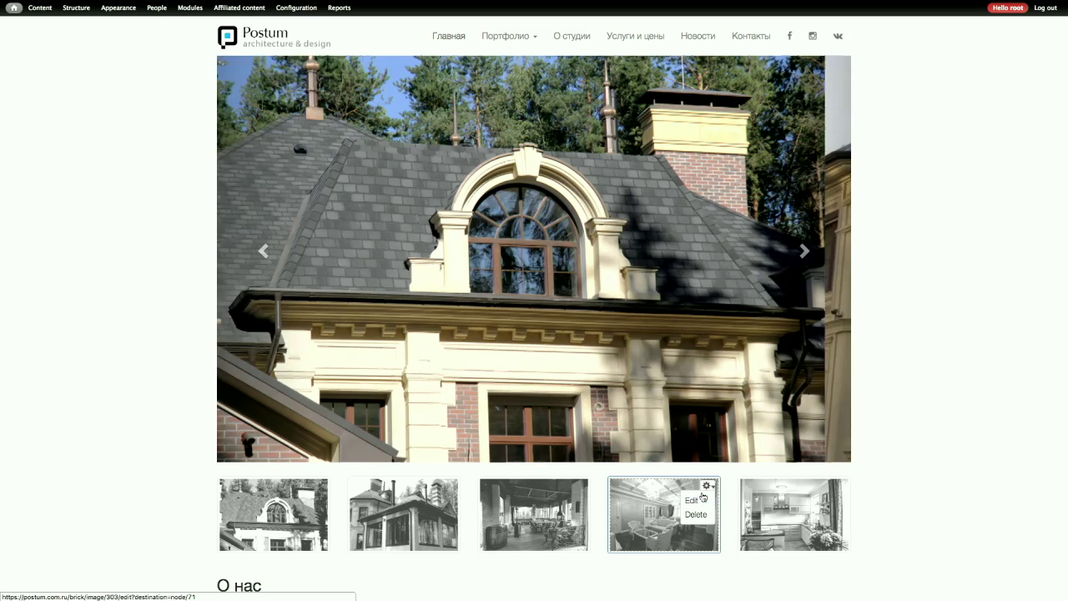
{"action": "left_click", "coordinate": [708, 486]}
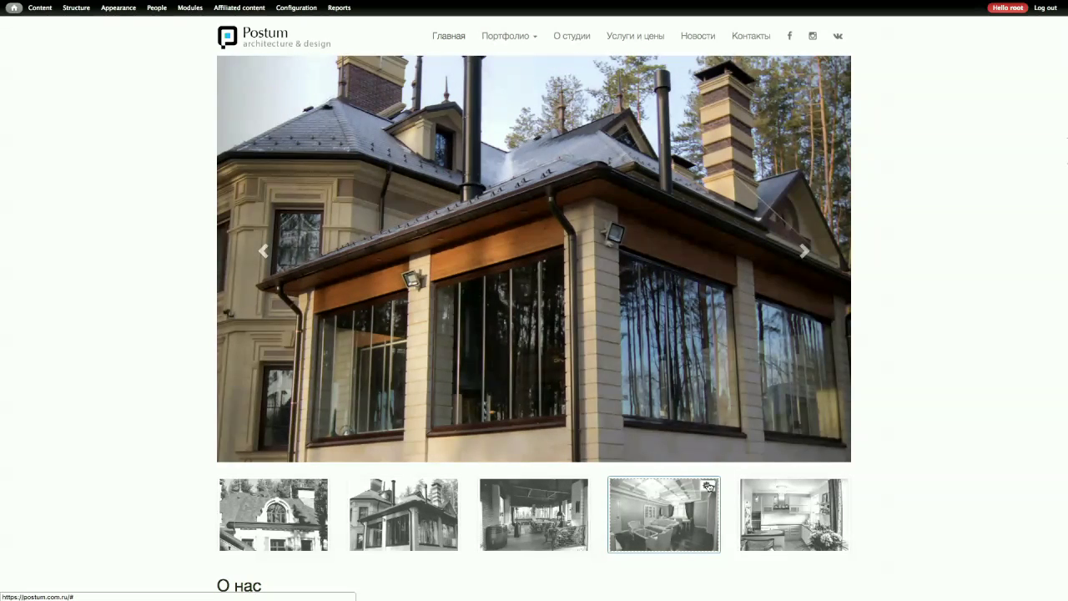
{"action": "left_click", "coordinate": [707, 486]}
{"action": "left_click", "coordinate": [706, 487]}
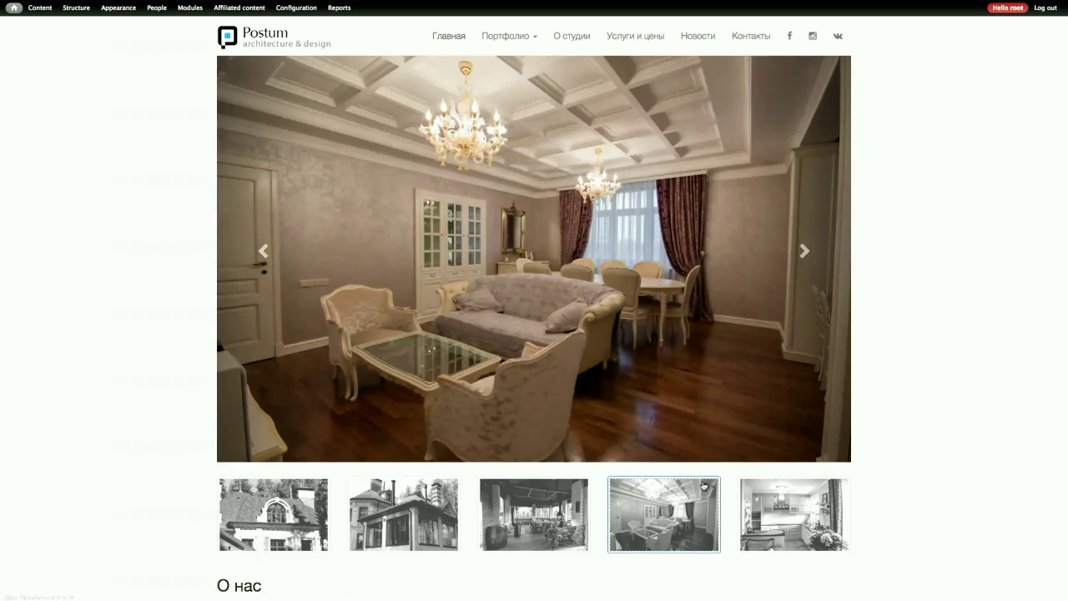
{"action": "left_click", "coordinate": [704, 486]}
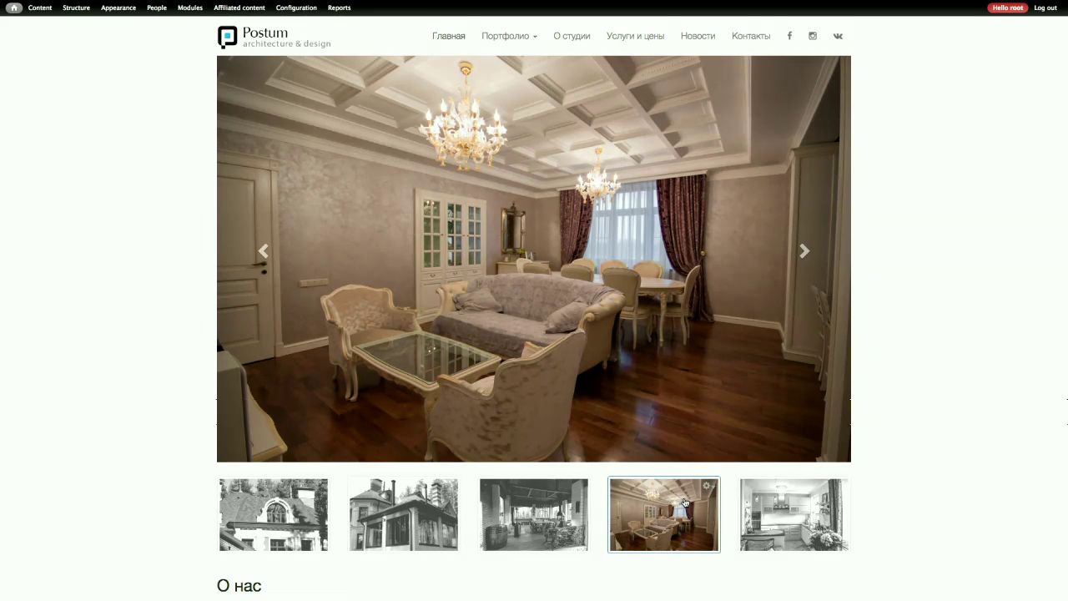
{"action": "left_click", "coordinate": [707, 486]}
{"action": "left_click", "coordinate": [700, 507]}
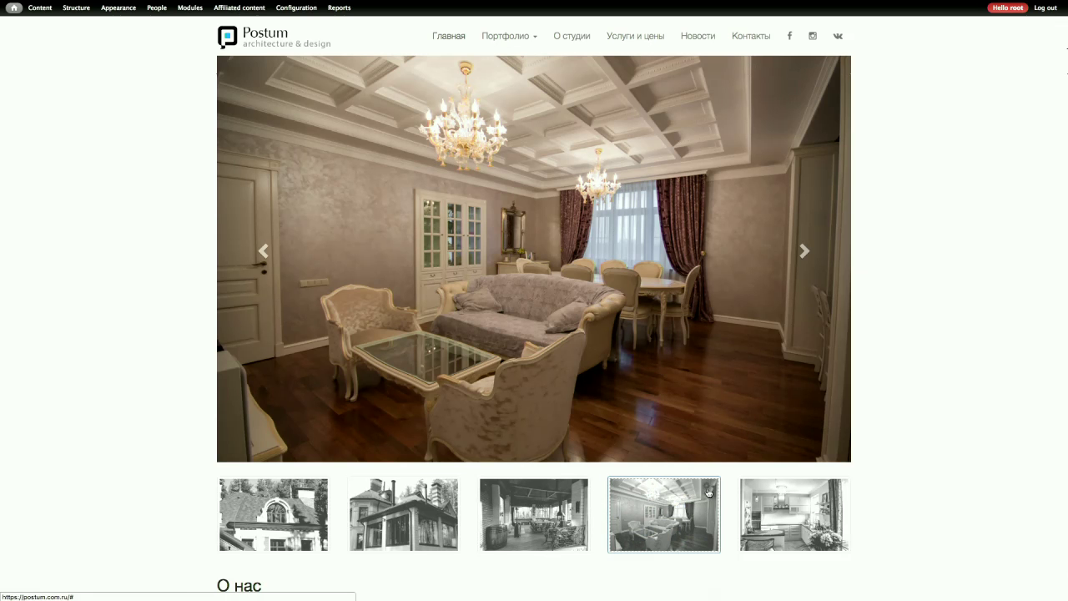
{"action": "left_click", "coordinate": [707, 489]}
{"action": "left_click", "coordinate": [702, 504]}
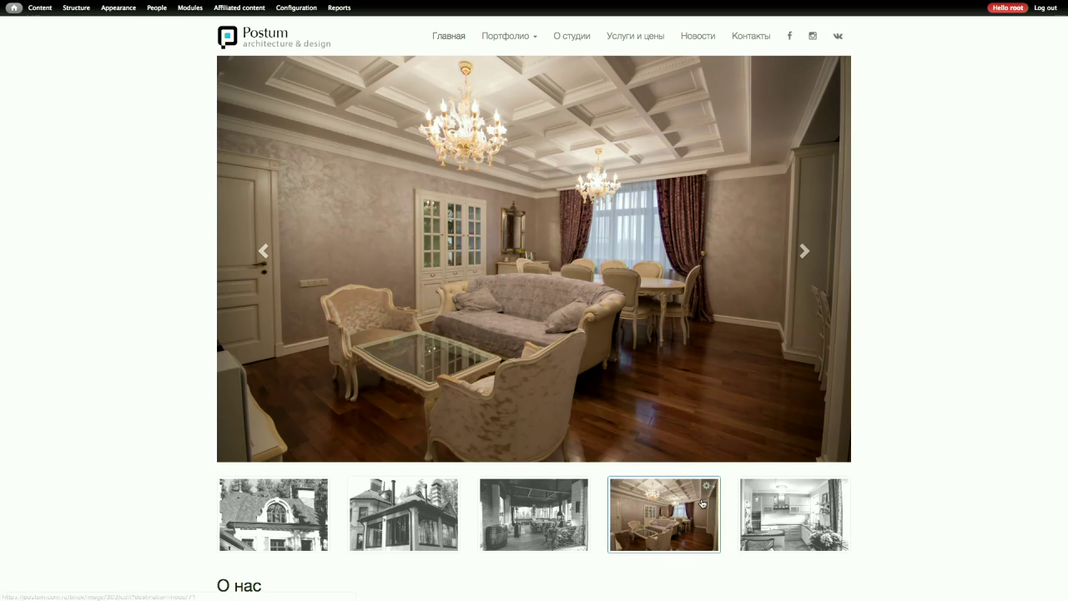
{"action": "left_click", "coordinate": [707, 486]}
- Open the fourth slide's Edit link in a new tab and view the image edit page
{"action": "right_click", "coordinate": [702, 504]}
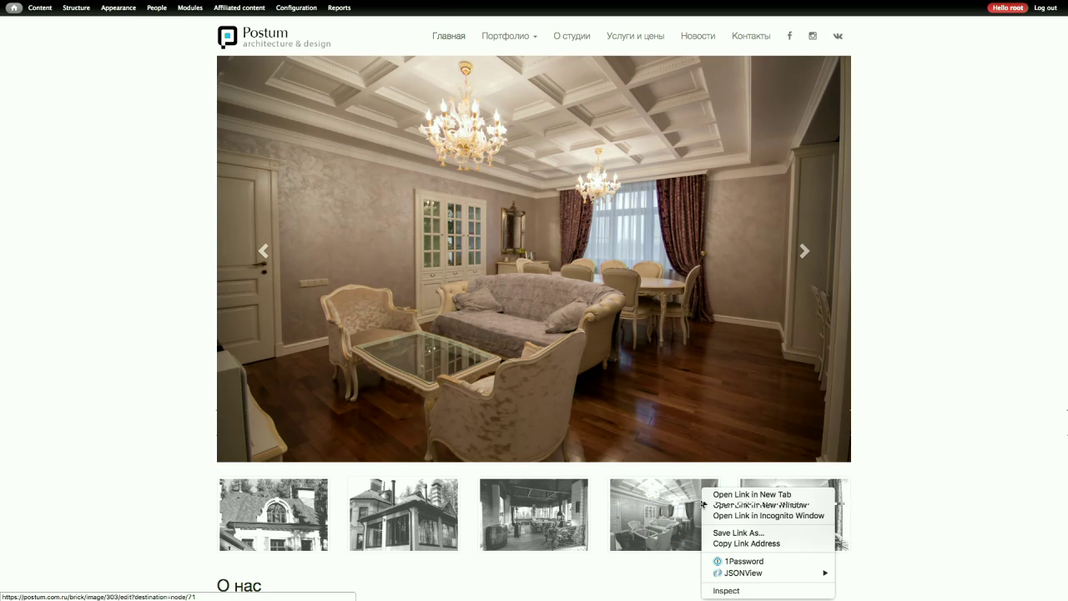
{"action": "left_click", "coordinate": [734, 495]}
{"action": "mouse_move", "coordinate": [518, 4]}
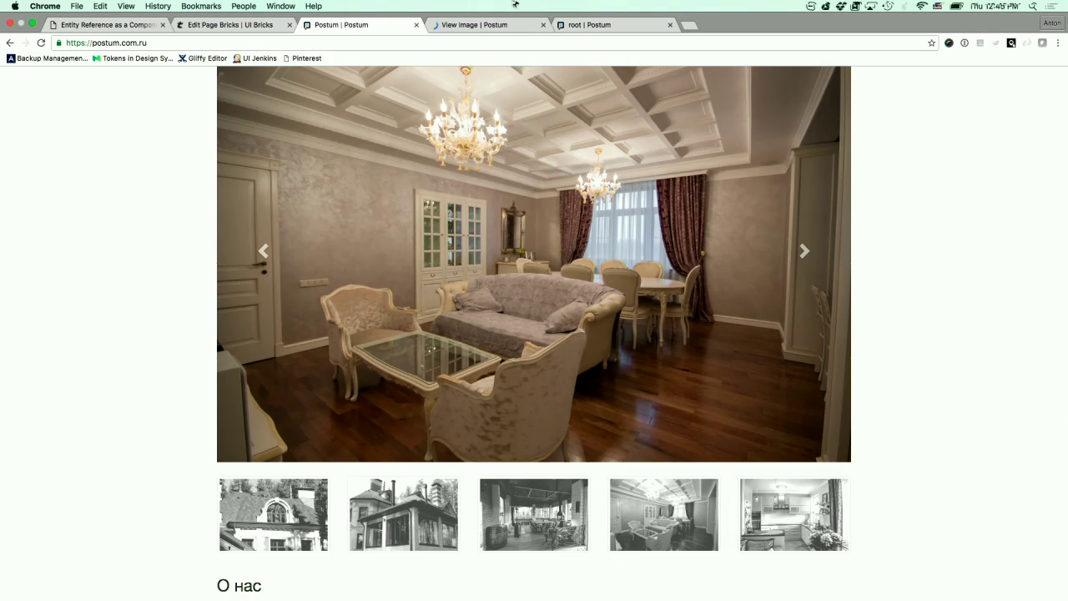
{"action": "left_click", "coordinate": [470, 24]}
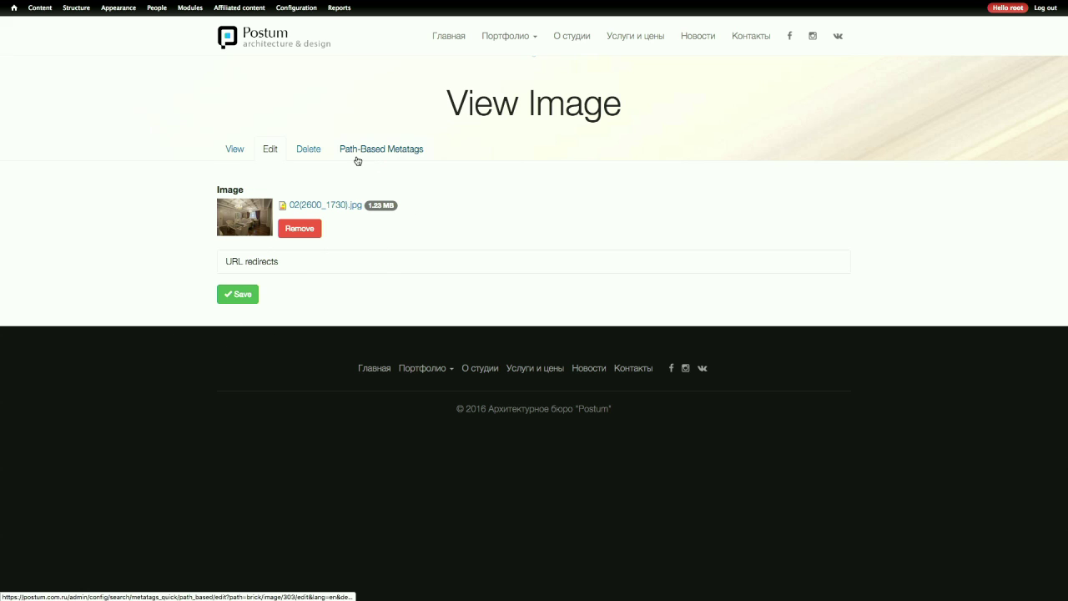
- Return to the Postum home page via the logo and look over the slideshow
{"action": "left_click", "coordinate": [303, 45]}
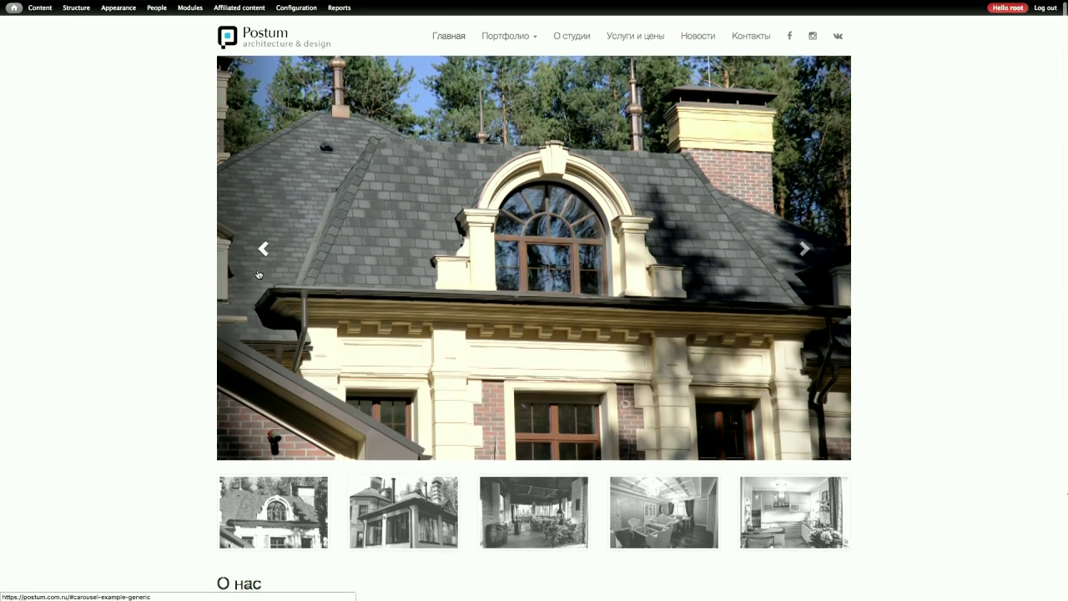
{"action": "scroll", "coordinate": [258, 273], "scroll_direction": "down", "scroll_amount": 5}
{"action": "scroll", "coordinate": [258, 274], "scroll_direction": "up", "scroll_amount": 5}
{"action": "mouse_move", "coordinate": [295, 5]}
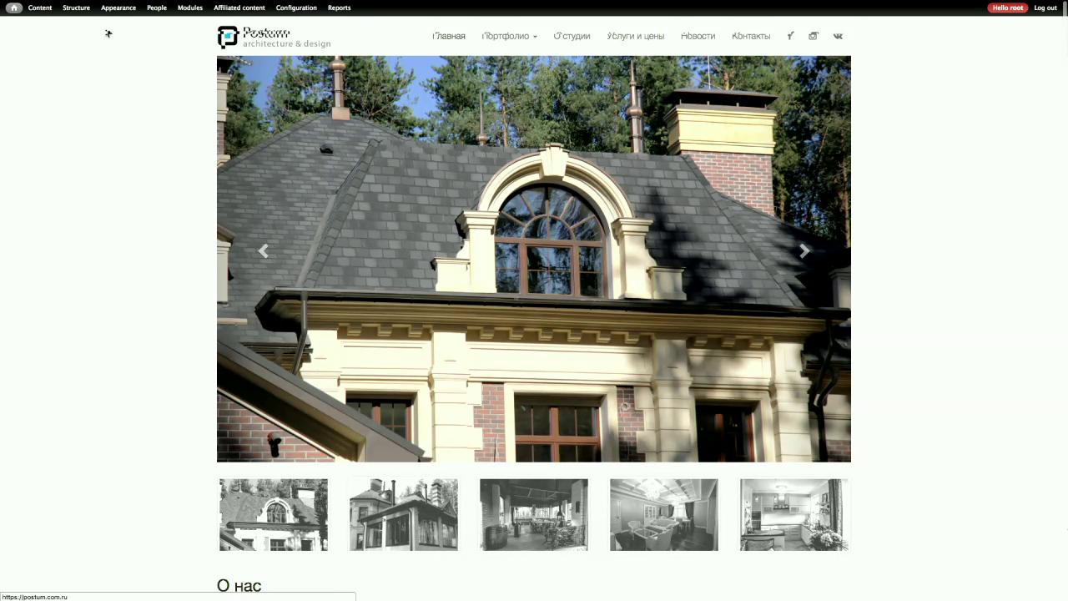
{"action": "mouse_move", "coordinate": [39, 13]}
{"action": "left_click", "coordinate": [39, 14]}
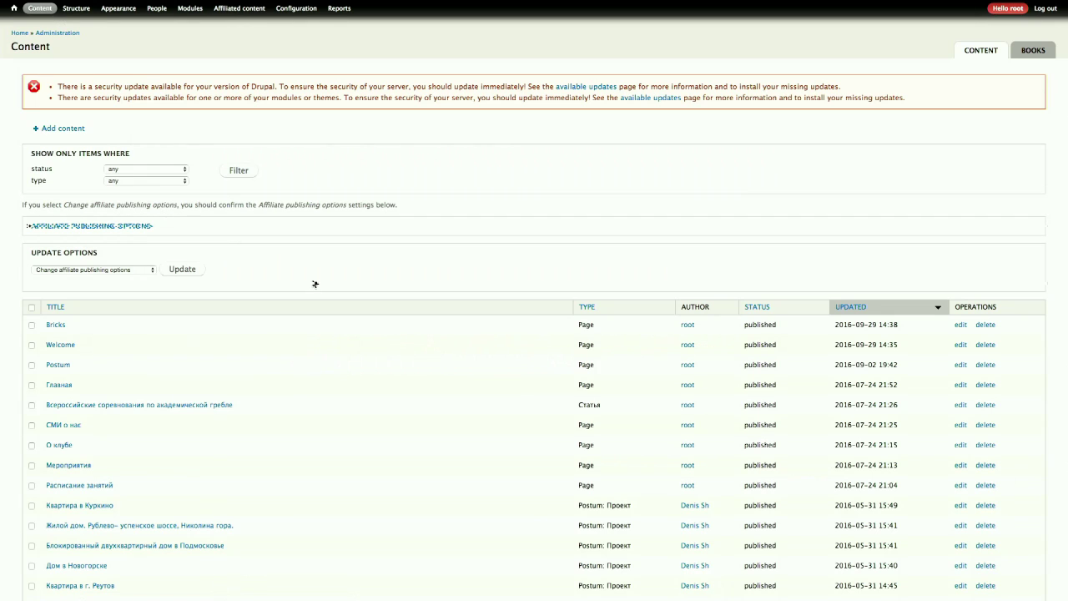
{"action": "left_click", "coordinate": [961, 365]}
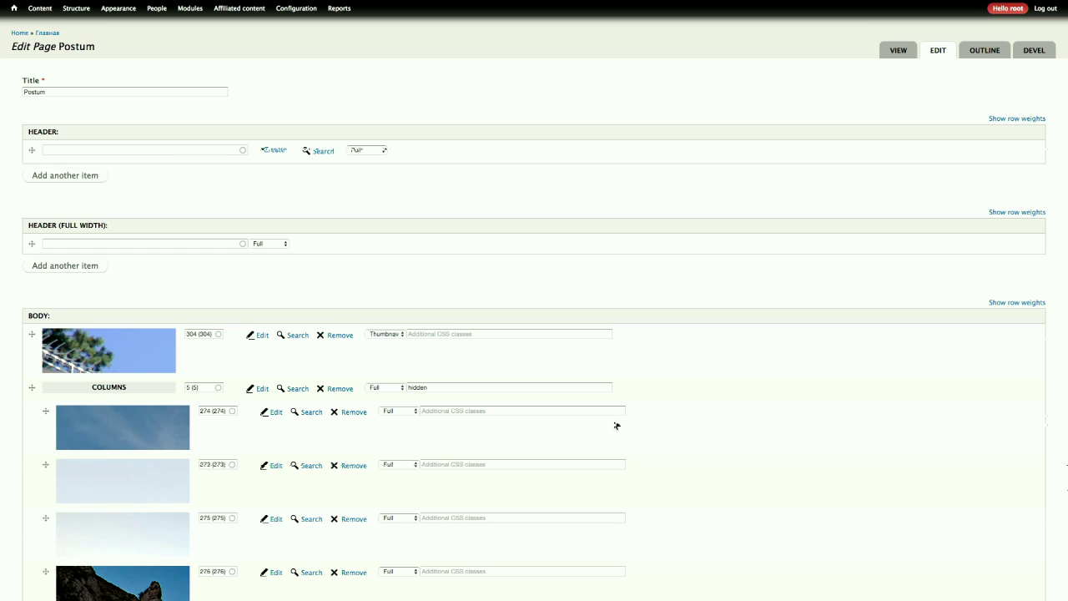
{"action": "scroll", "coordinate": [616, 425], "scroll_direction": "down", "scroll_amount": 2}
{"action": "scroll", "coordinate": [616, 425], "scroll_direction": "up", "scroll_amount": 3}
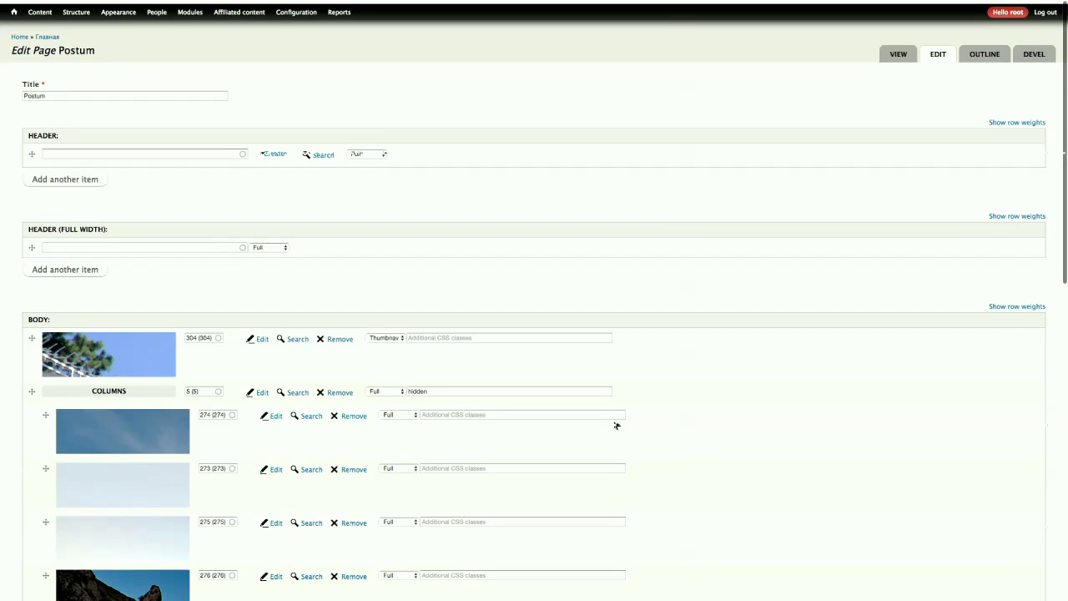
{"action": "scroll", "coordinate": [616, 425], "scroll_direction": "down", "scroll_amount": 3}
{"action": "scroll", "coordinate": [616, 426], "scroll_direction": "down", "scroll_amount": 3}
{"action": "scroll", "coordinate": [616, 426], "scroll_direction": "up", "scroll_amount": 1}
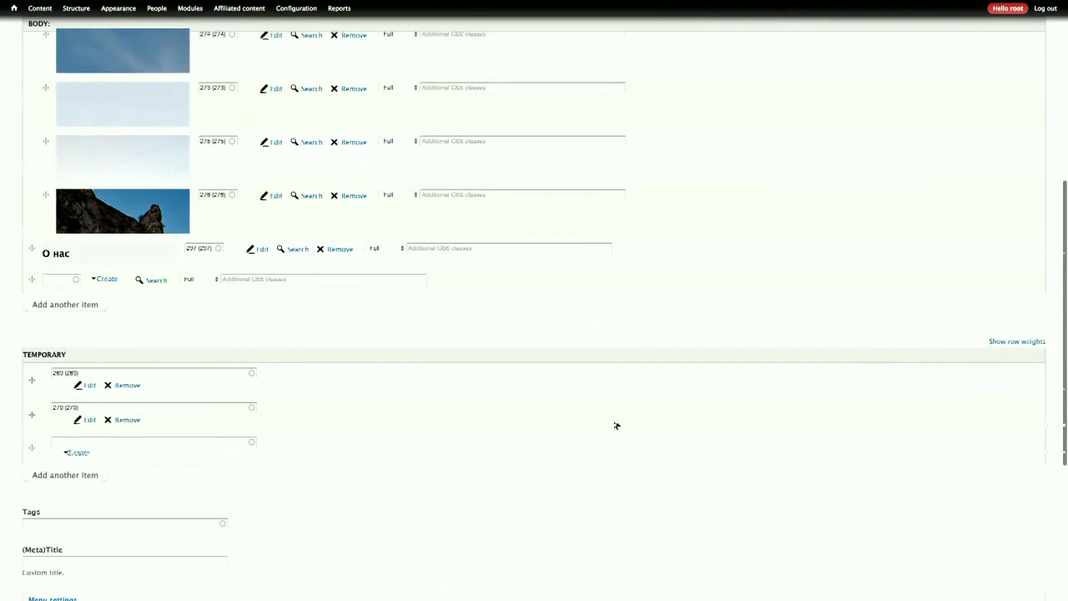
{"action": "scroll", "coordinate": [616, 425], "scroll_direction": "up", "scroll_amount": 3}
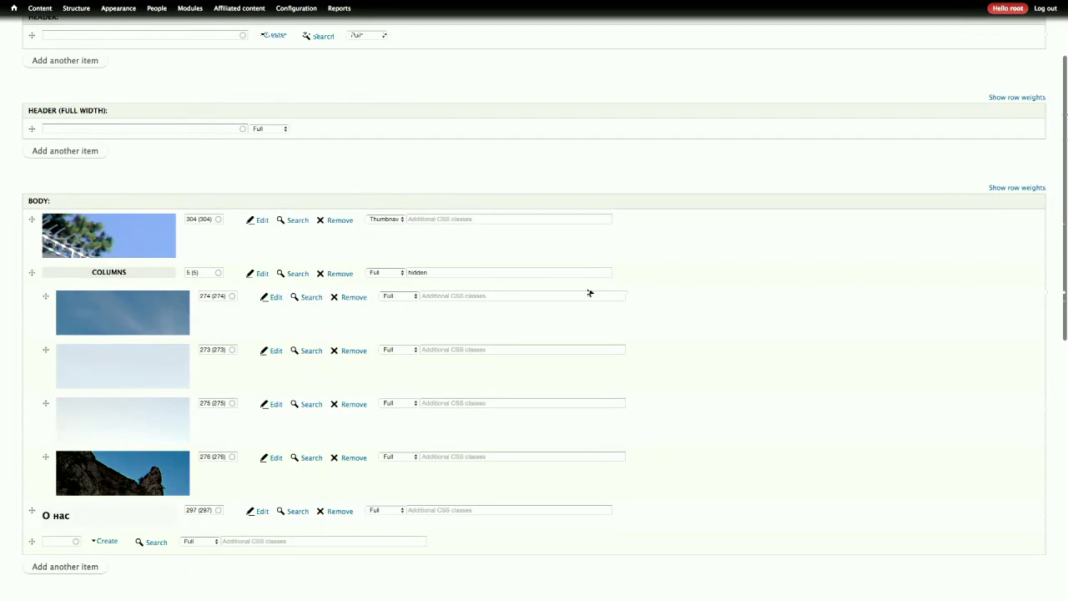
- Edit carousel 304's slides, keep the first slide's style Full, and drag slide 315 upward
{"action": "left_click", "coordinate": [259, 221]}
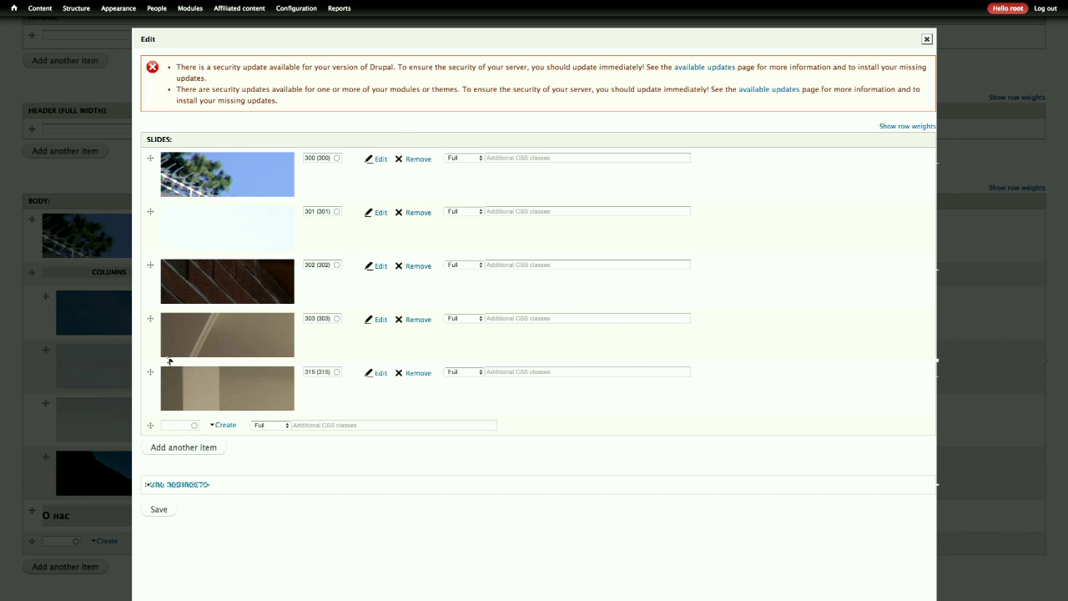
{"action": "mouse_move", "coordinate": [248, 190]}
{"action": "left_click", "coordinate": [457, 163]}
{"action": "left_click", "coordinate": [529, 136]}
{"action": "mouse_move", "coordinate": [149, 370]}
{"action": "left_mouse_down"}
{"action": "mouse_move", "coordinate": [138, 329]}
{"action": "mouse_move", "coordinate": [156, 282]}
{"action": "mouse_move", "coordinate": [150, 357]}
{"action": "left_mouse_up"}
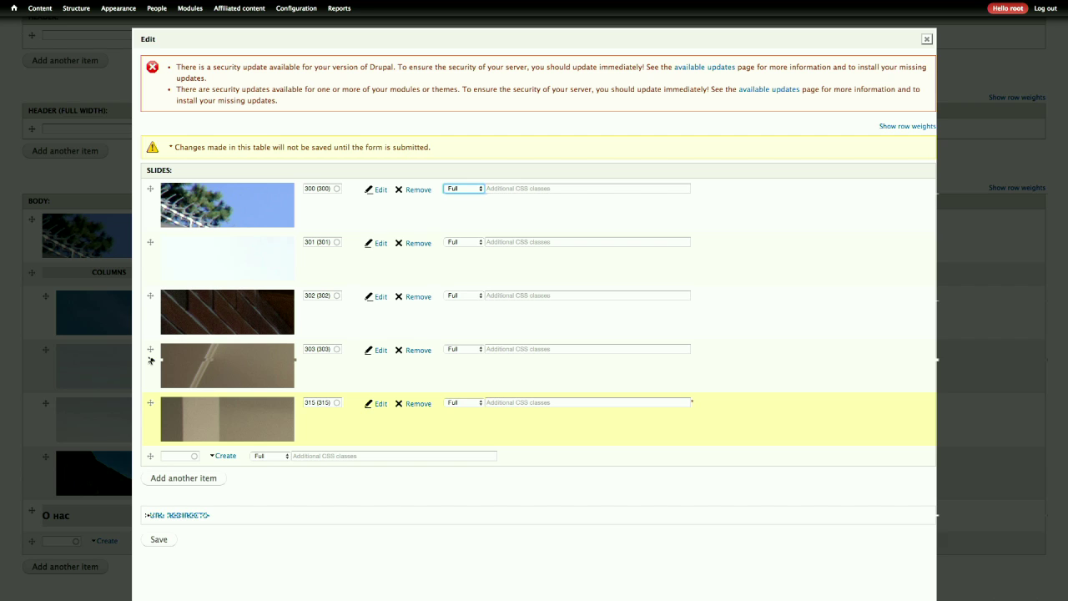
- Load acronis.com in a new browser tab
{"action": "key", "text": "super+t"}
{"action": "type", "text": "acronis.com"}
{"action": "key", "text": "Return"}
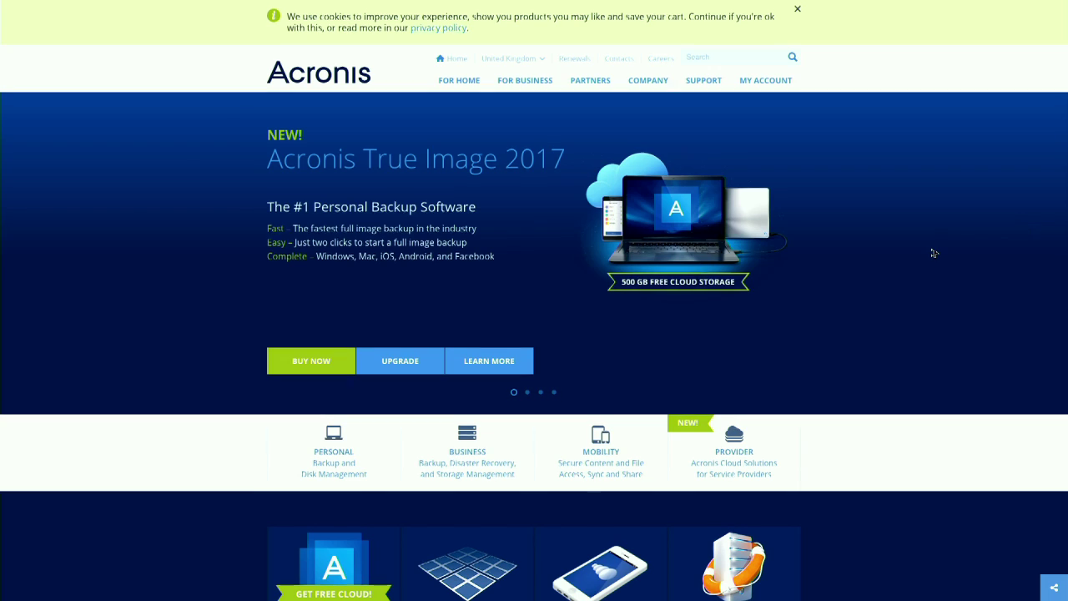
- Scroll the Acronis homepage and switch its carousel to the second slide
{"action": "scroll", "coordinate": [933, 251], "scroll_direction": "down", "scroll_amount": 5}
{"action": "scroll", "coordinate": [933, 252], "scroll_direction": "down", "scroll_amount": 3}
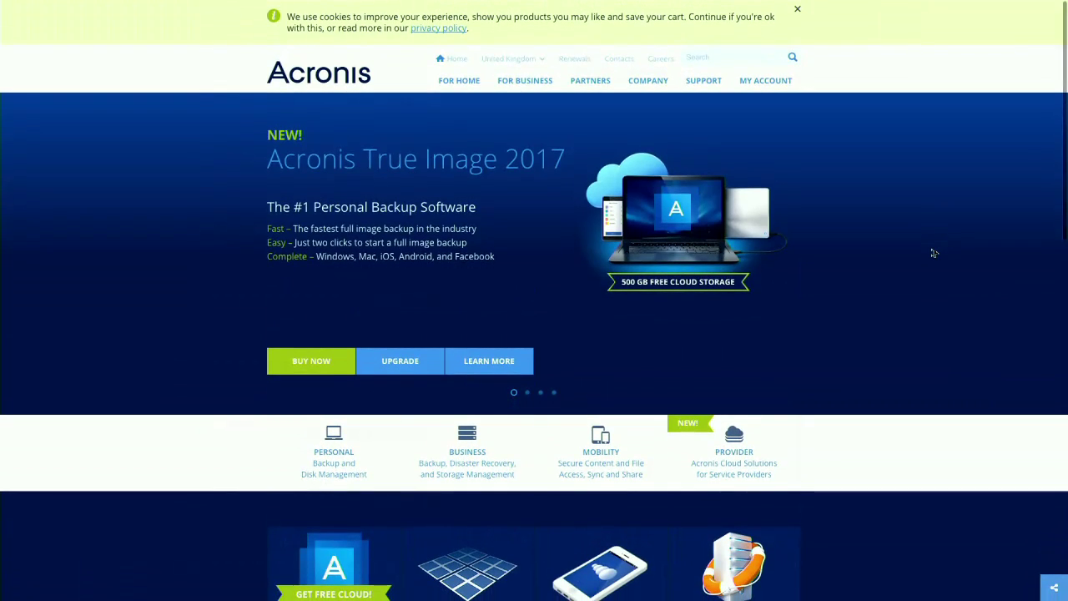
{"action": "left_click", "coordinate": [528, 393]}
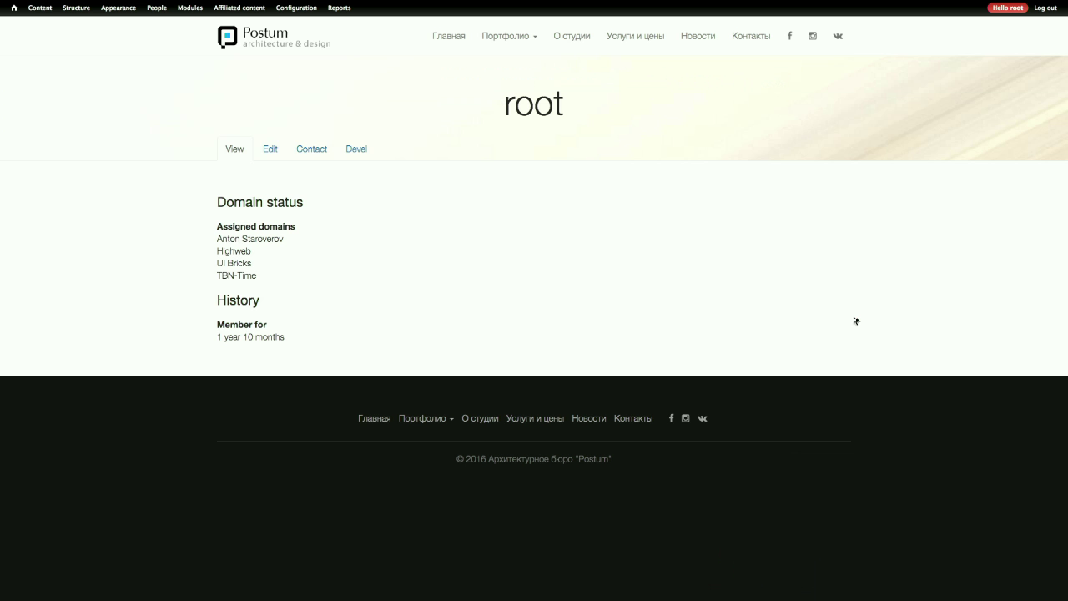
- Switch back to the Edit Page Postum tab with the unsaved slide order
{"action": "mouse_move", "coordinate": [603, 2]}
{"action": "left_click", "coordinate": [484, 25]}
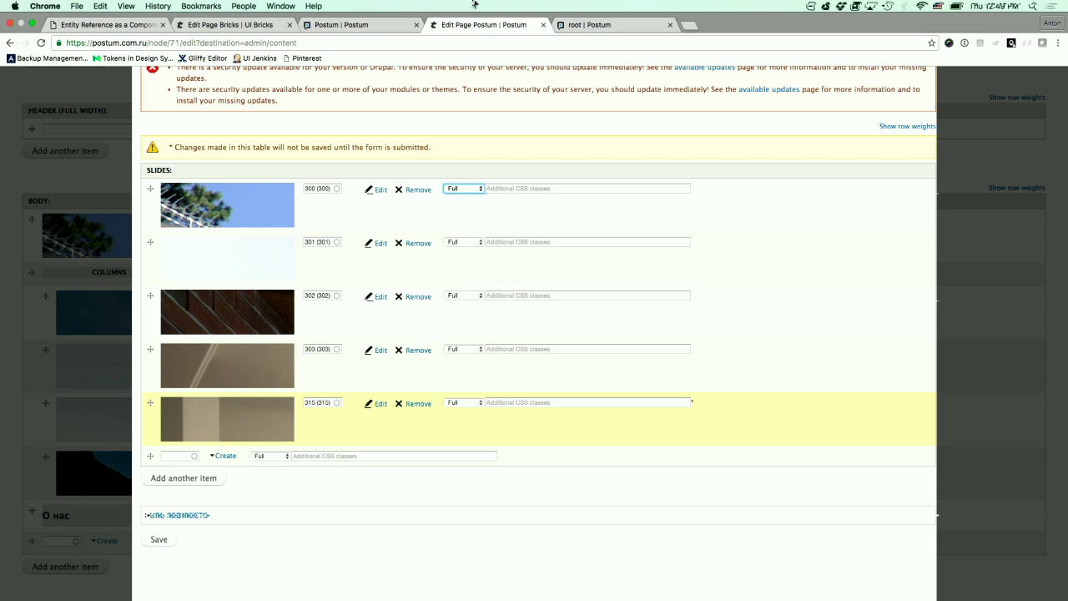
- Go full screen, close the carousel slides dialog, and open Structure > Entity types
{"action": "key", "text": "ctrl+super+f"}
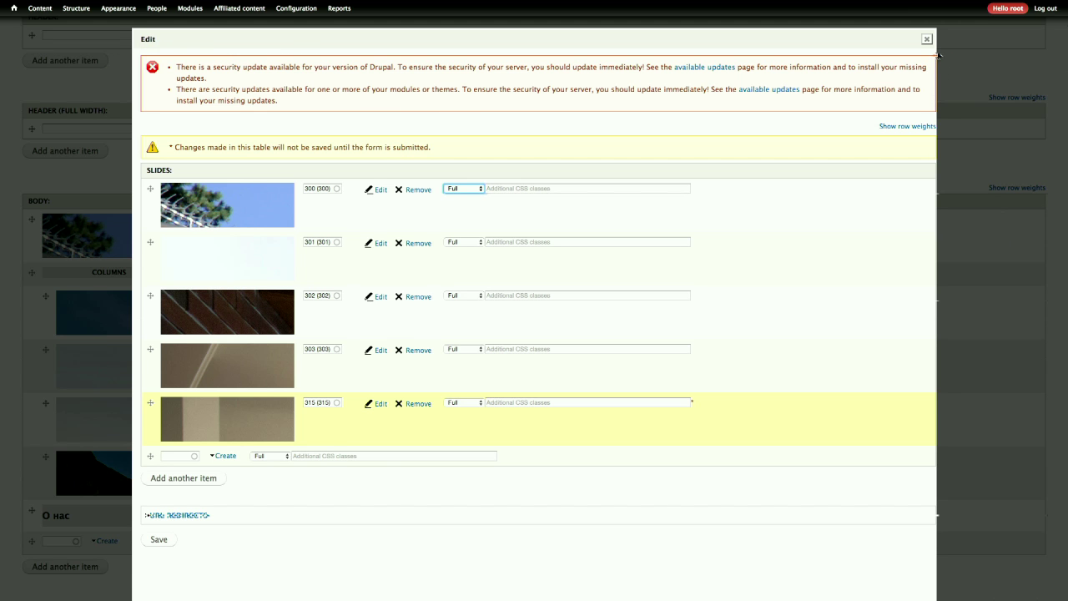
{"action": "left_click", "coordinate": [927, 39]}
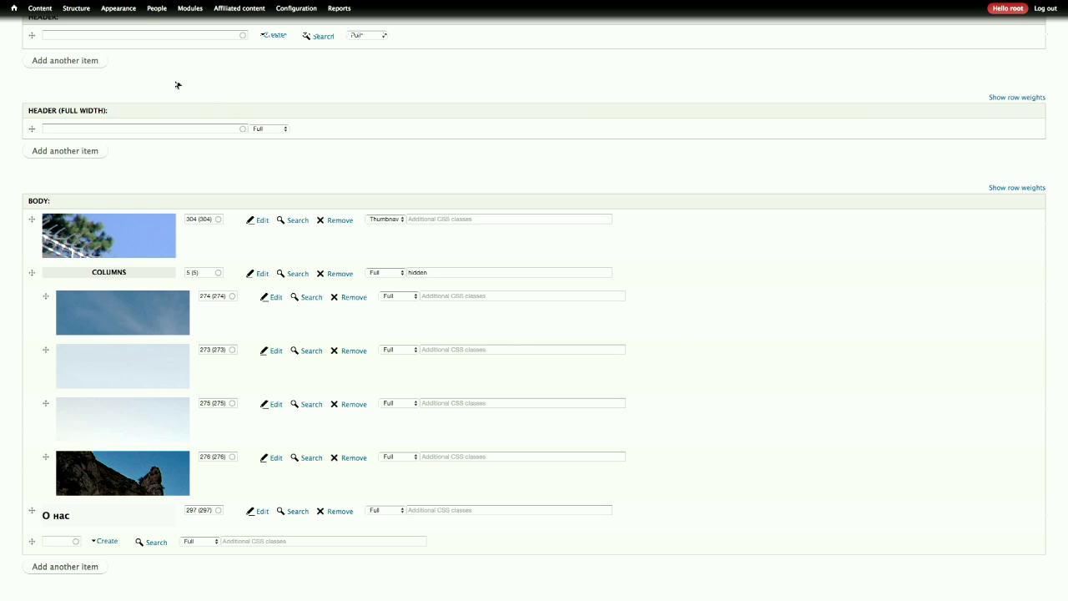
{"action": "mouse_move", "coordinate": [82, 12]}
{"action": "mouse_move", "coordinate": [90, 38]}
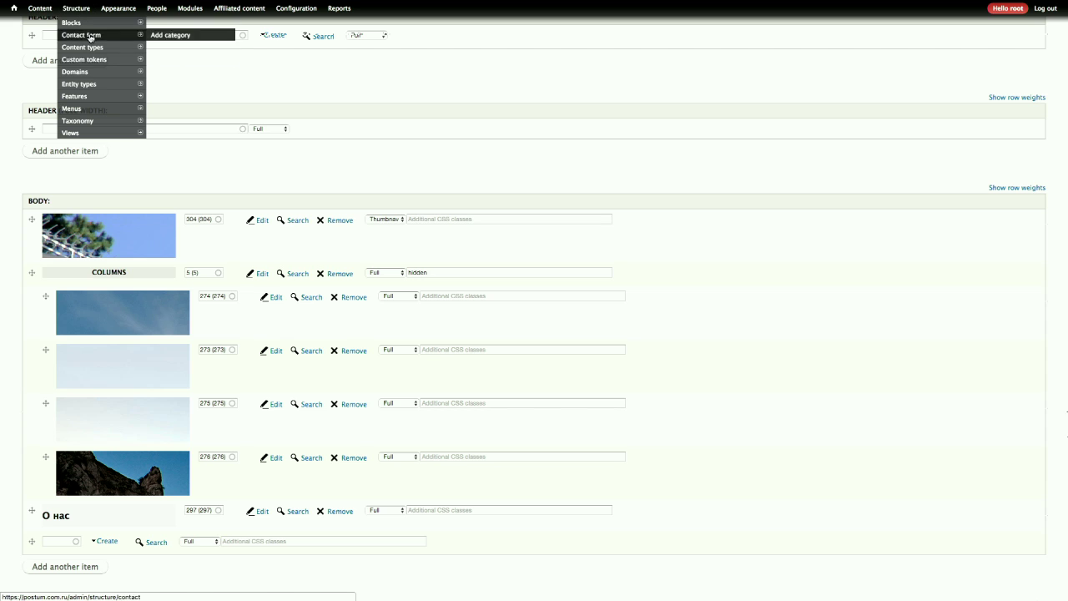
{"action": "left_click", "coordinate": [112, 86]}
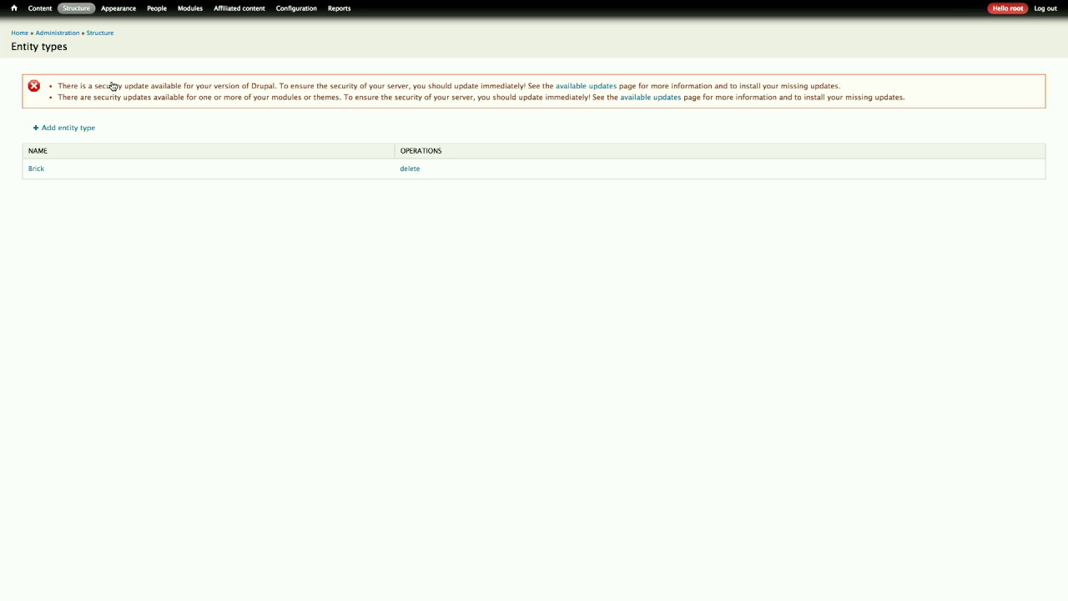
- Open the Brick entity type and scroll through its bundles, Carousel through Text
{"action": "left_click", "coordinate": [36, 170]}
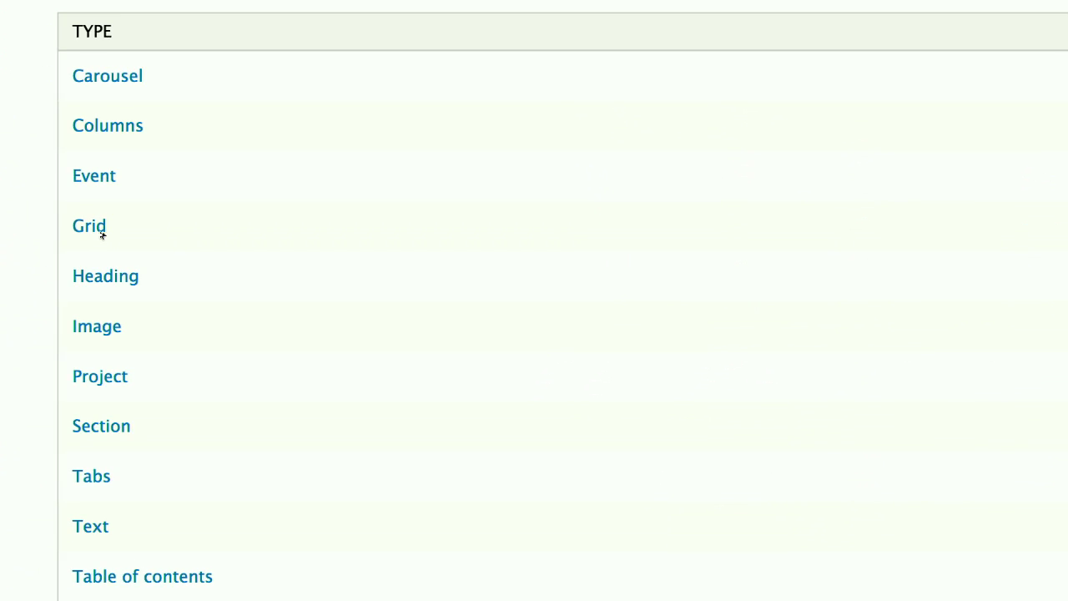
{"action": "scroll", "coordinate": [102, 237], "scroll_direction": "up", "scroll_amount": 2}
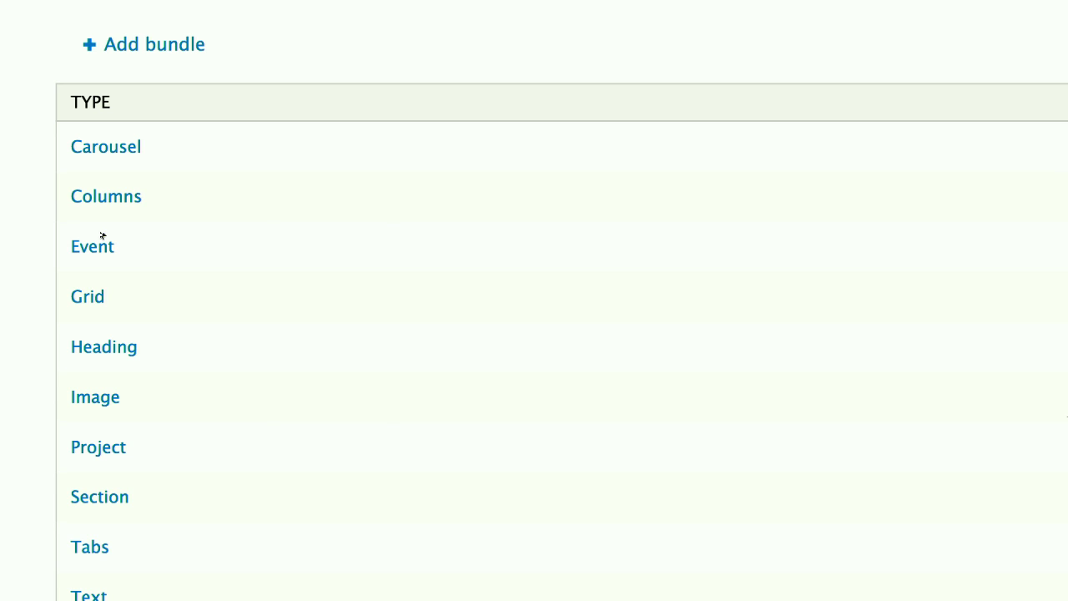
{"action": "scroll", "coordinate": [226, 240], "scroll_direction": "down", "scroll_amount": 1}
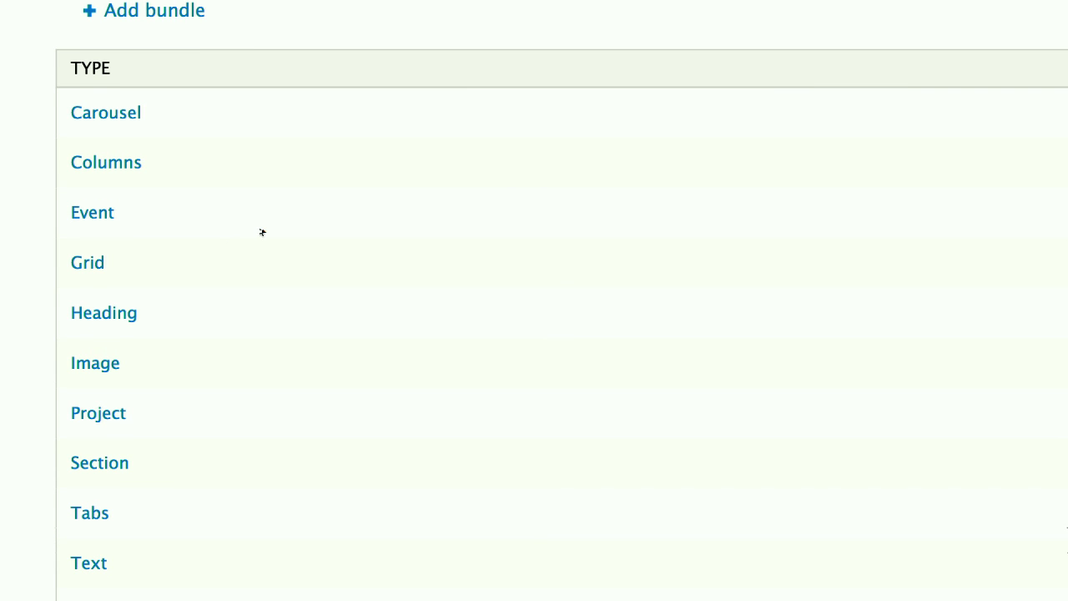
{"action": "scroll", "coordinate": [289, 158], "scroll_direction": "down", "scroll_amount": 2}
{"action": "scroll", "coordinate": [291, 157], "scroll_direction": "up", "scroll_amount": 4}
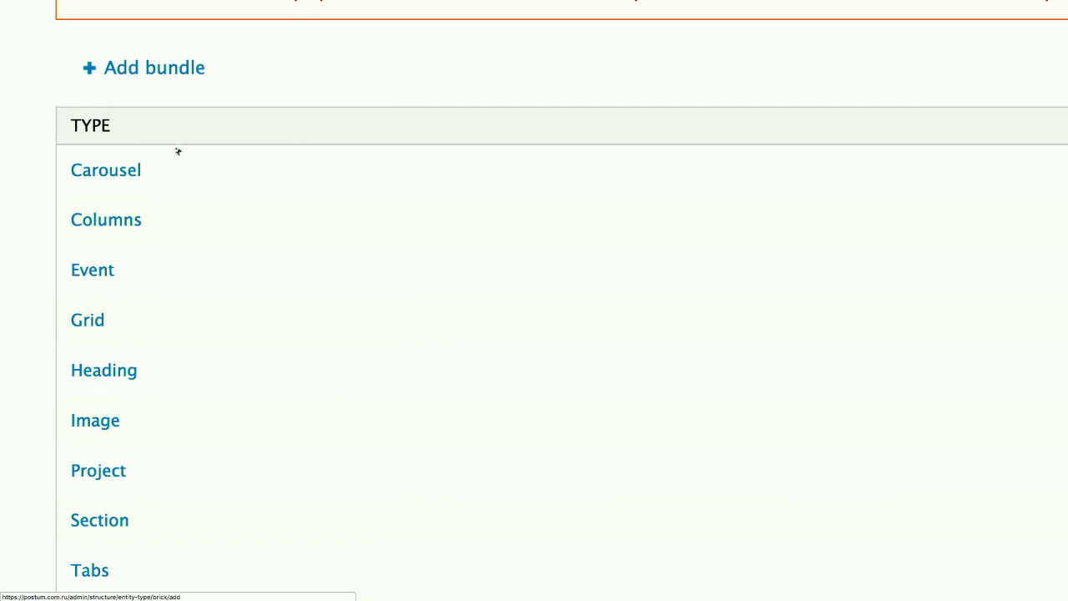
{"action": "scroll", "coordinate": [175, 177], "scroll_direction": "down", "scroll_amount": 1}
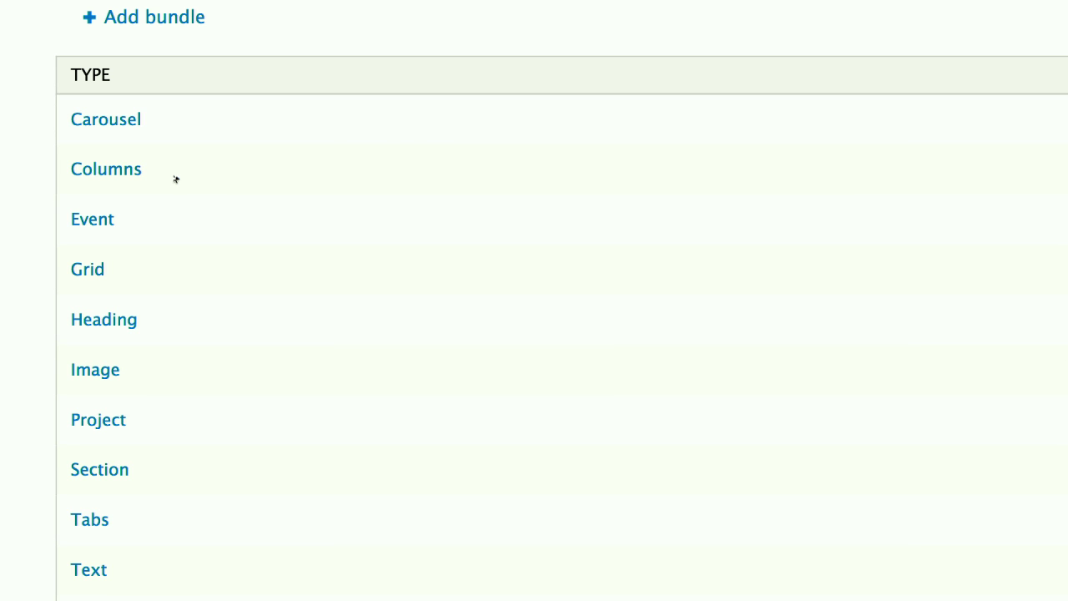
{"action": "mouse_move", "coordinate": [312, 5]}
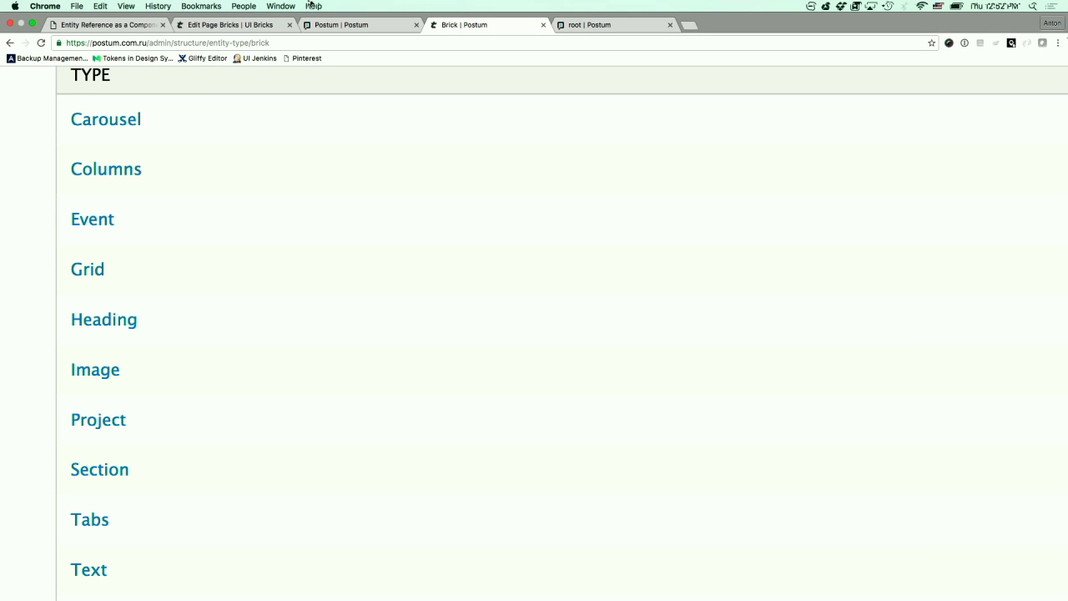